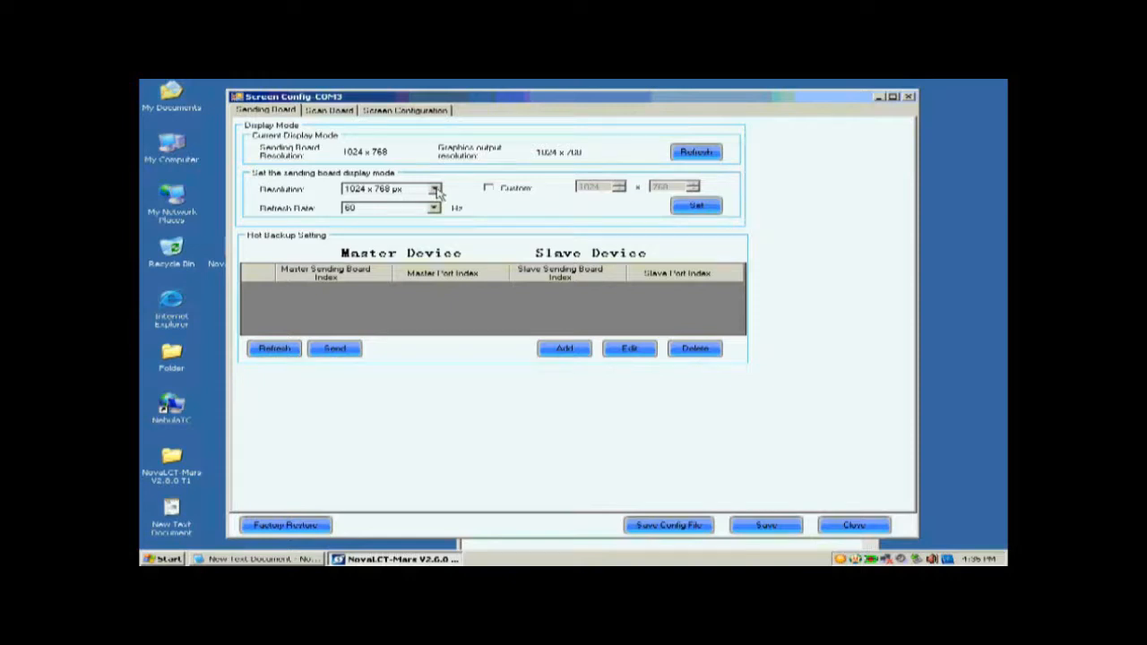
Set the sending board resolution to 1024 x 768 px and apply the display mode.
click(437, 193)
click(412, 200)
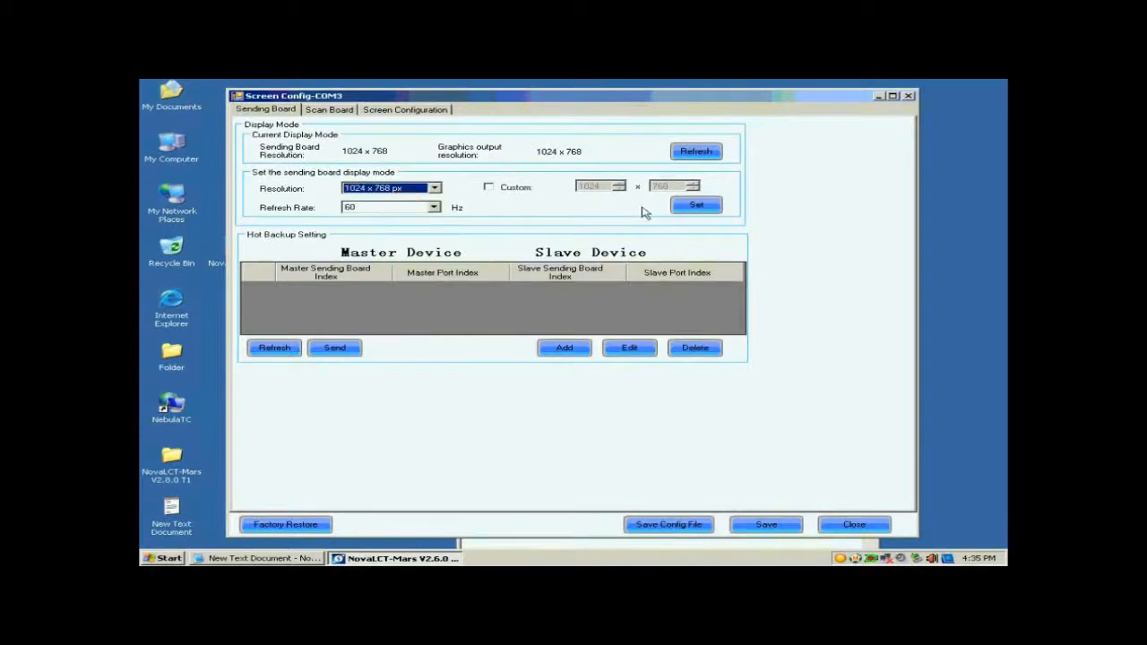
click(696, 205)
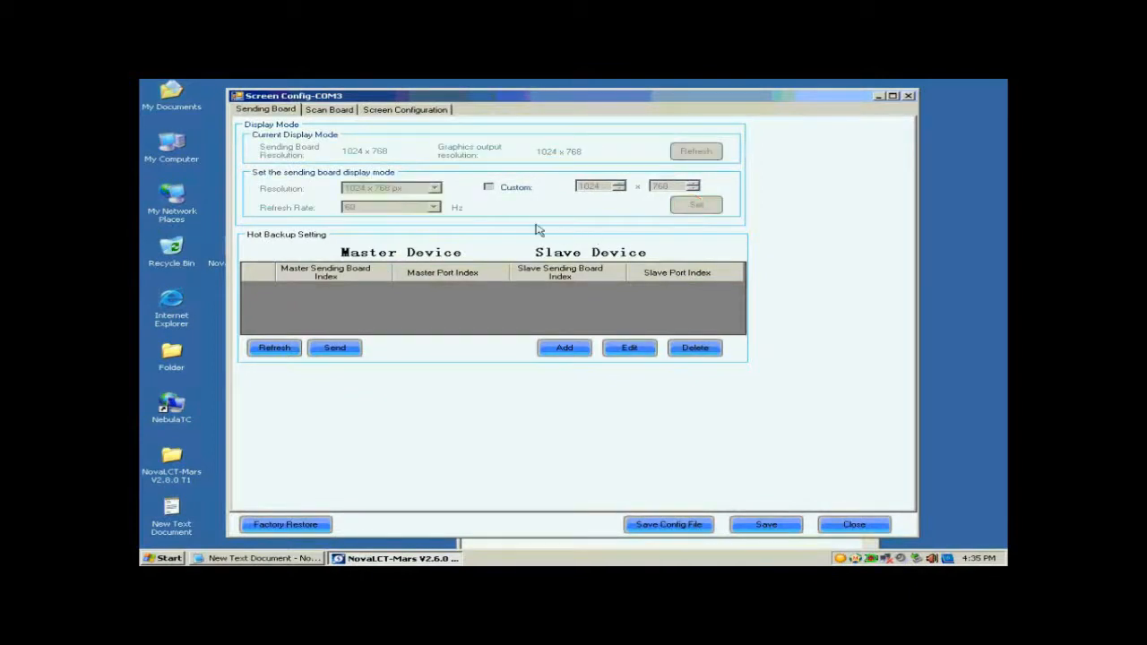
Start the scan board's smart setting with Option 1: Smart setting.
click(328, 109)
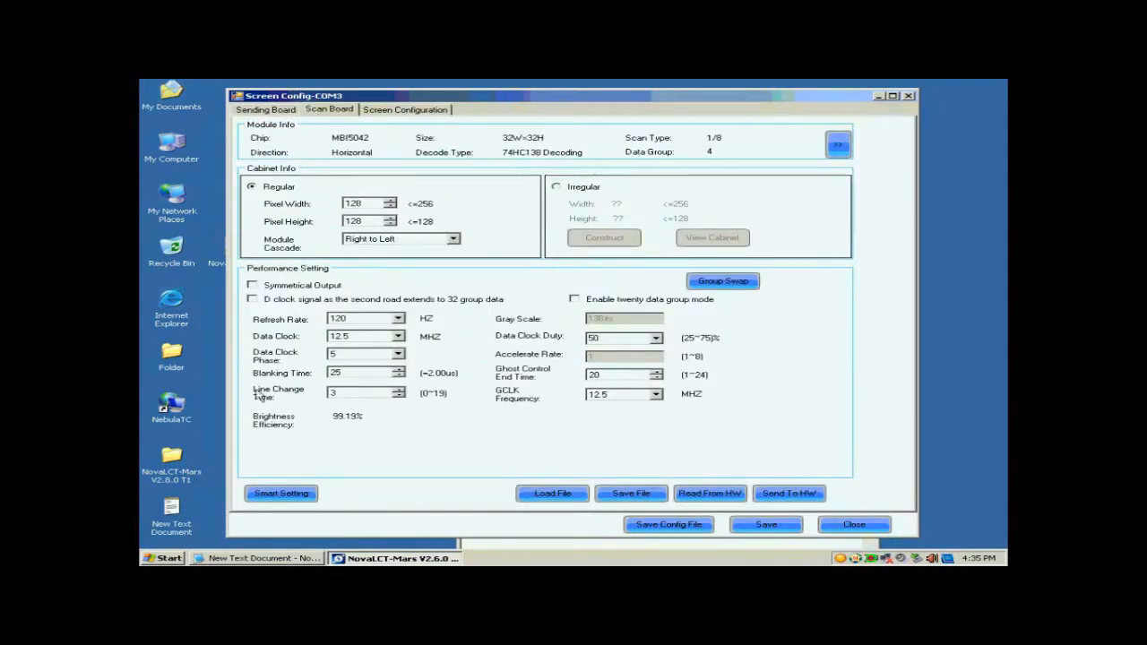
click(284, 495)
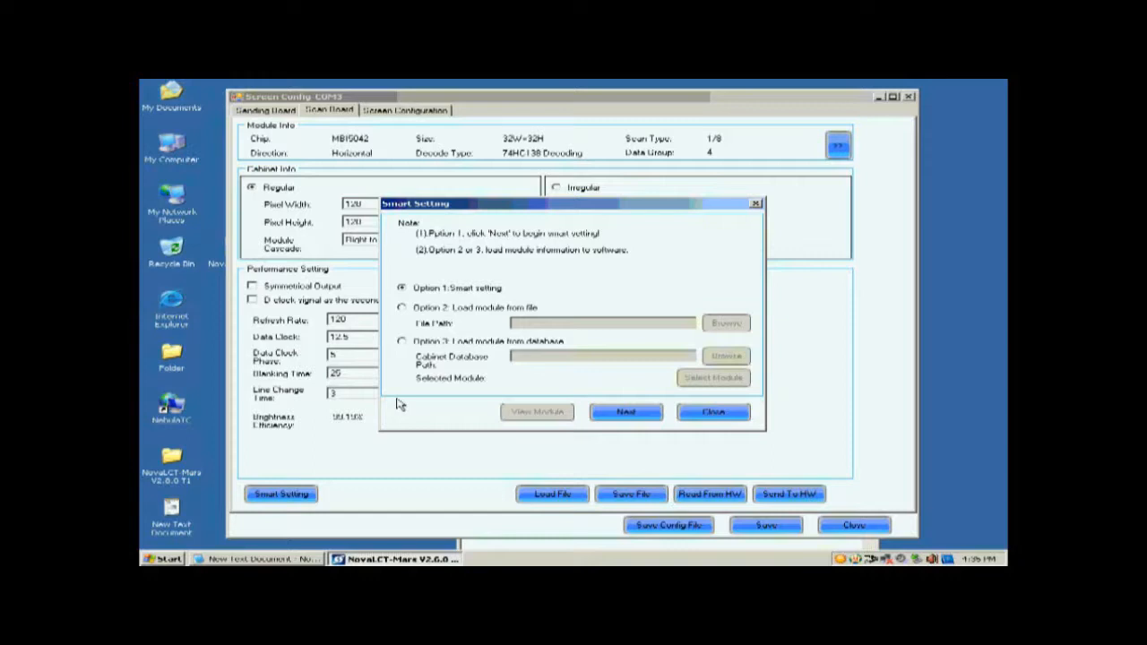
click(621, 411)
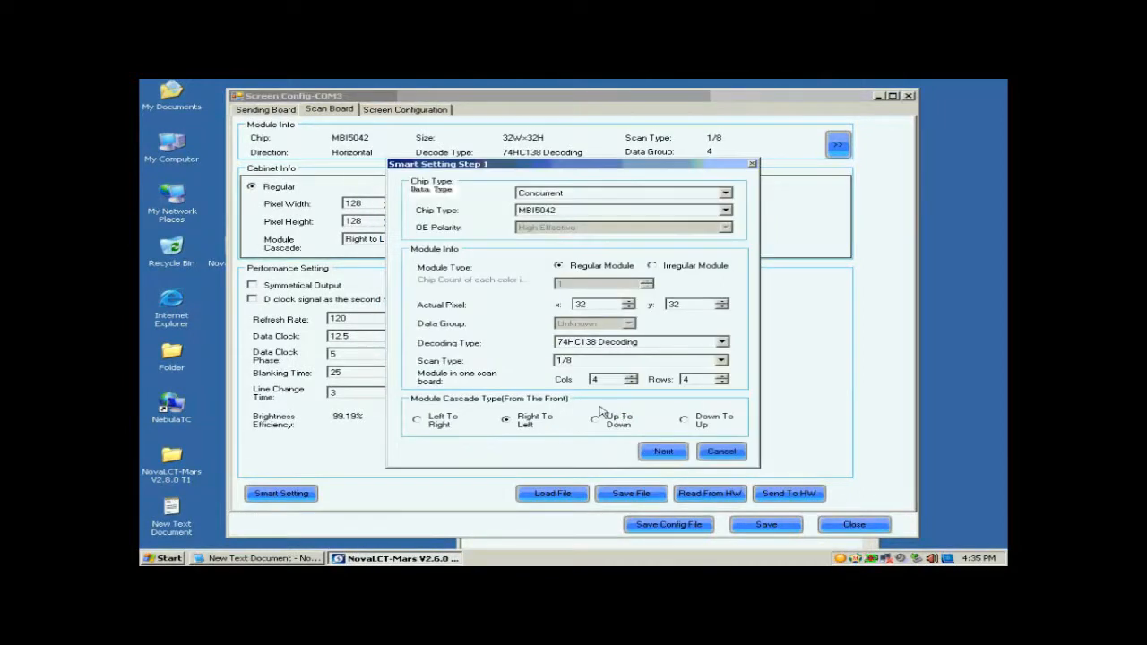
Choose Concurrent as the data type and MBI5036 as the chip type.
click(575, 196)
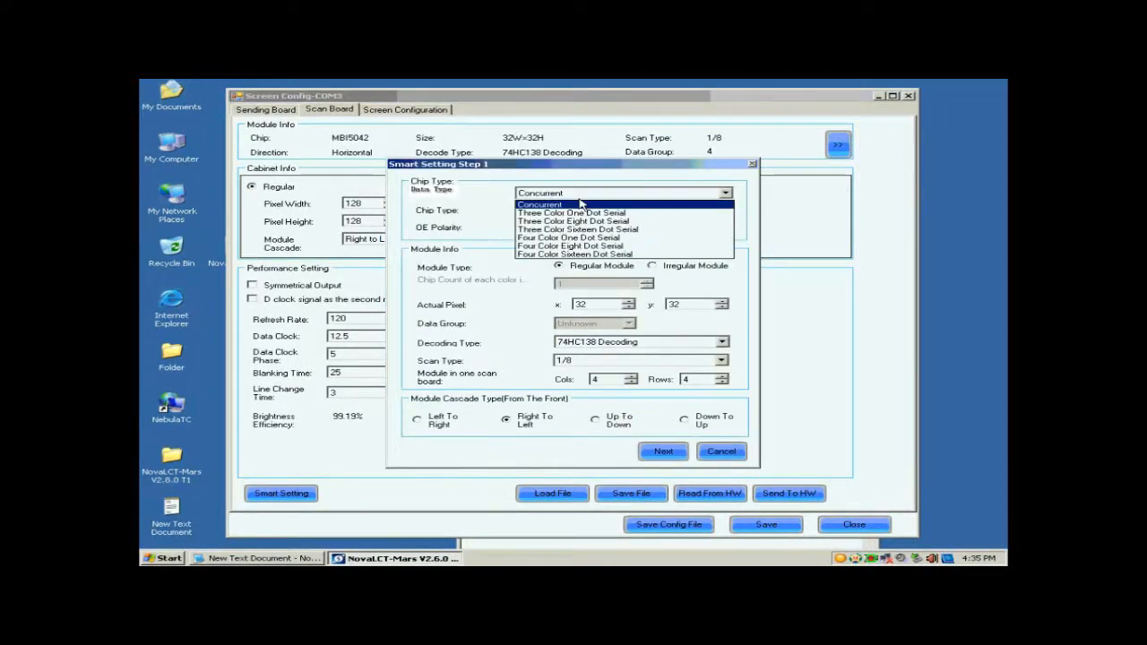
click(576, 197)
click(576, 211)
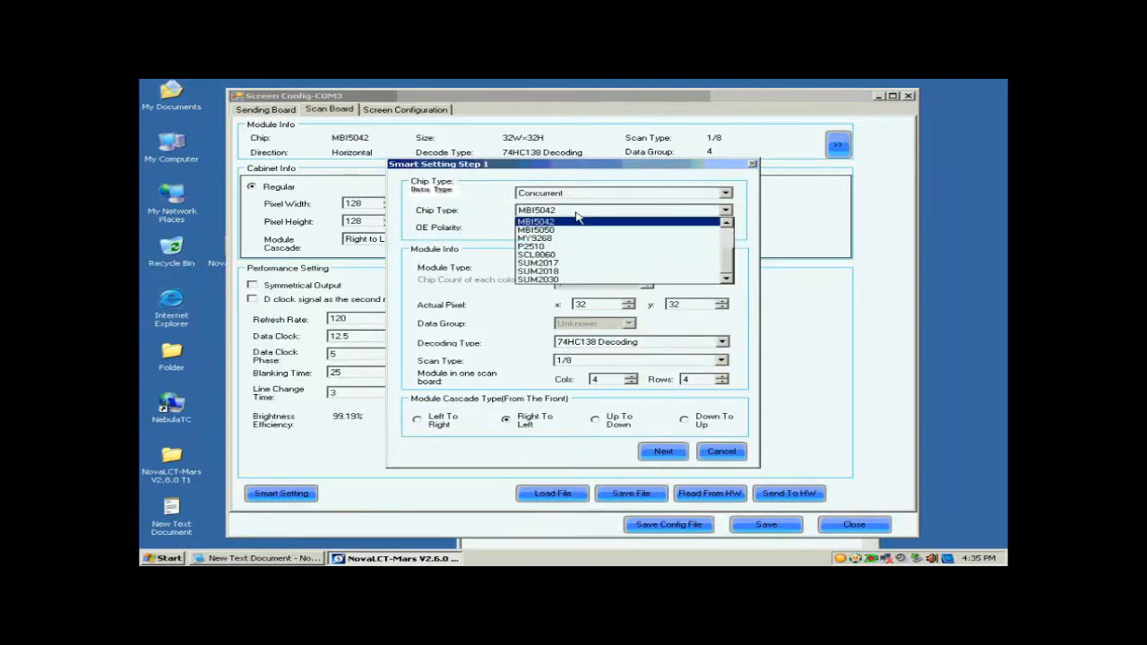
drag(726, 266, 726, 228)
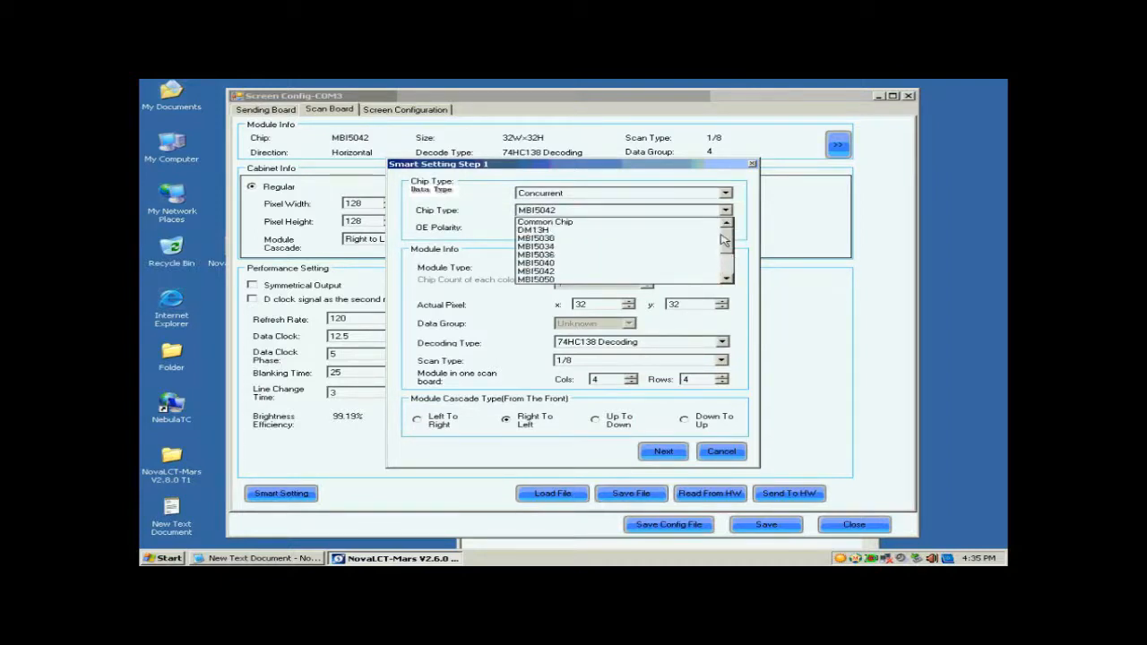
click(581, 256)
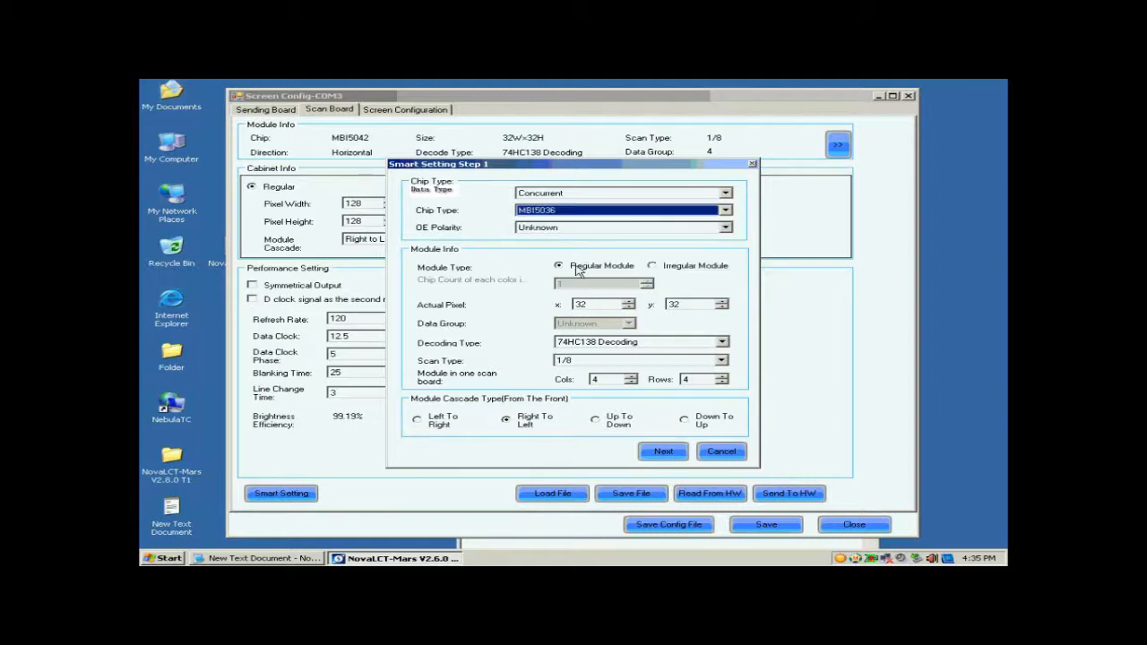
Define a regular module of 32 x 32 actual pixels with 74HC138 decoding and an Unknown scan type.
click(575, 266)
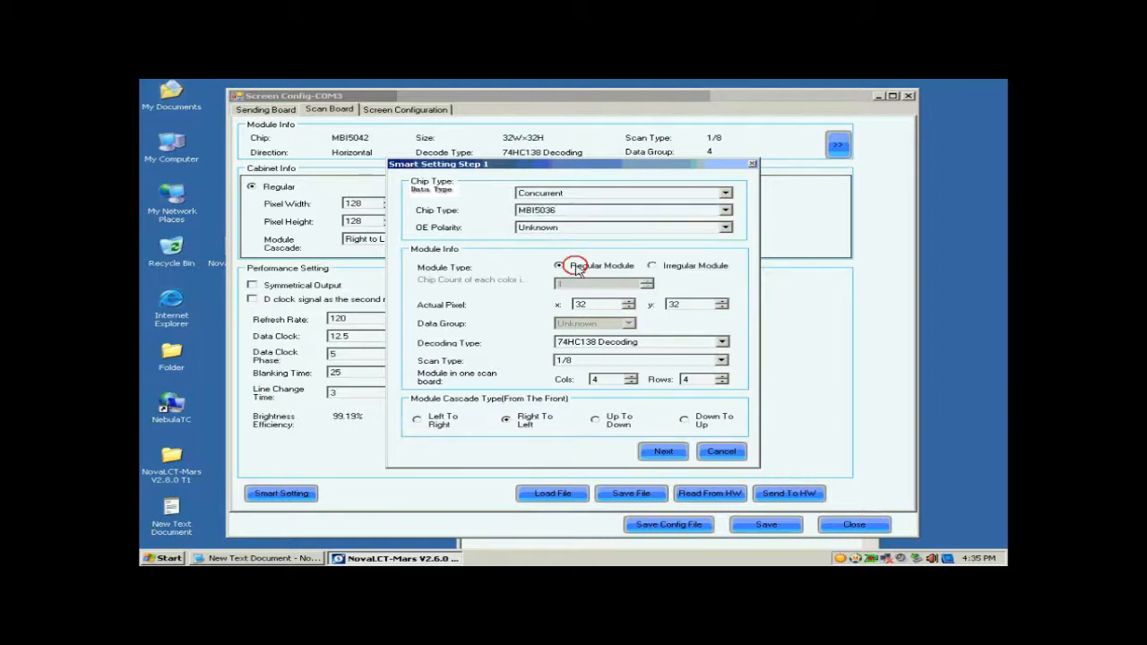
click(672, 305)
click(609, 343)
click(609, 362)
click(594, 360)
click(594, 371)
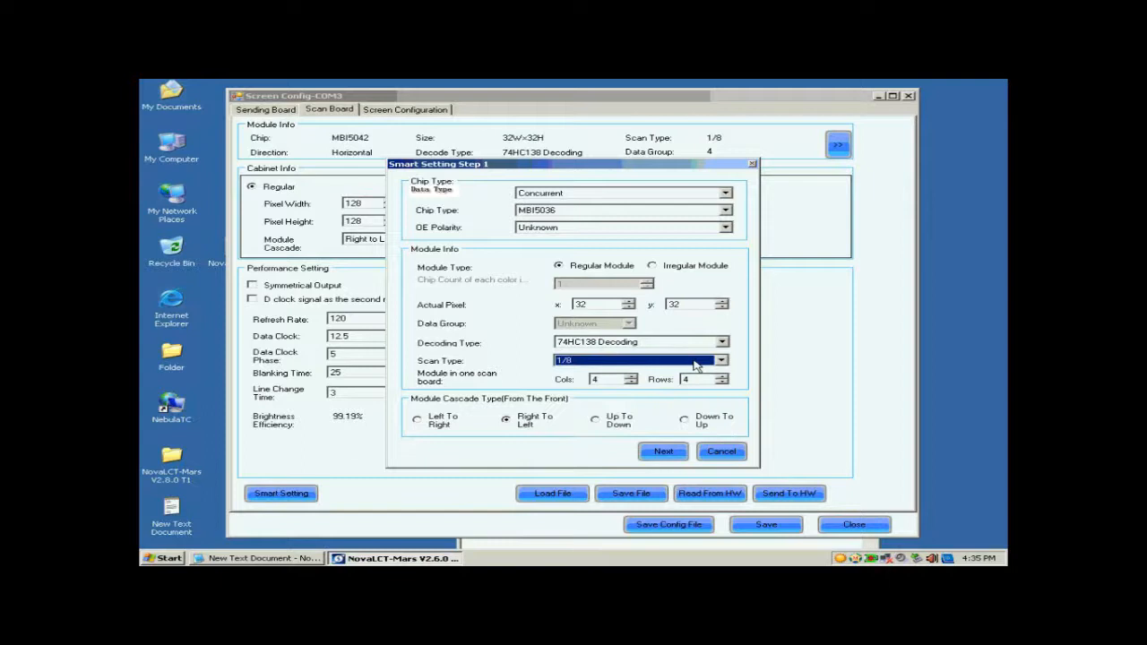
click(694, 361)
drag(725, 416, 722, 383)
click(679, 379)
Set the modules in one scan board to 1 column and 1 row, cascade Right To Left, and proceed.
click(619, 379)
drag(619, 379, 578, 384)
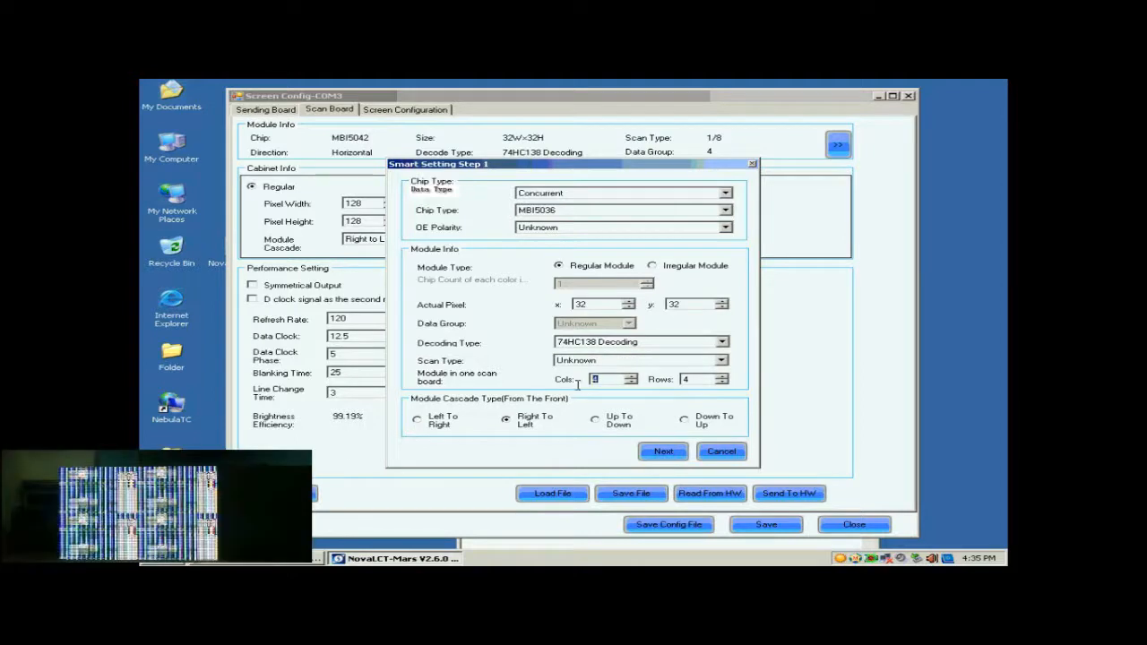
text(1)
drag(690, 379, 679, 380)
text(1)
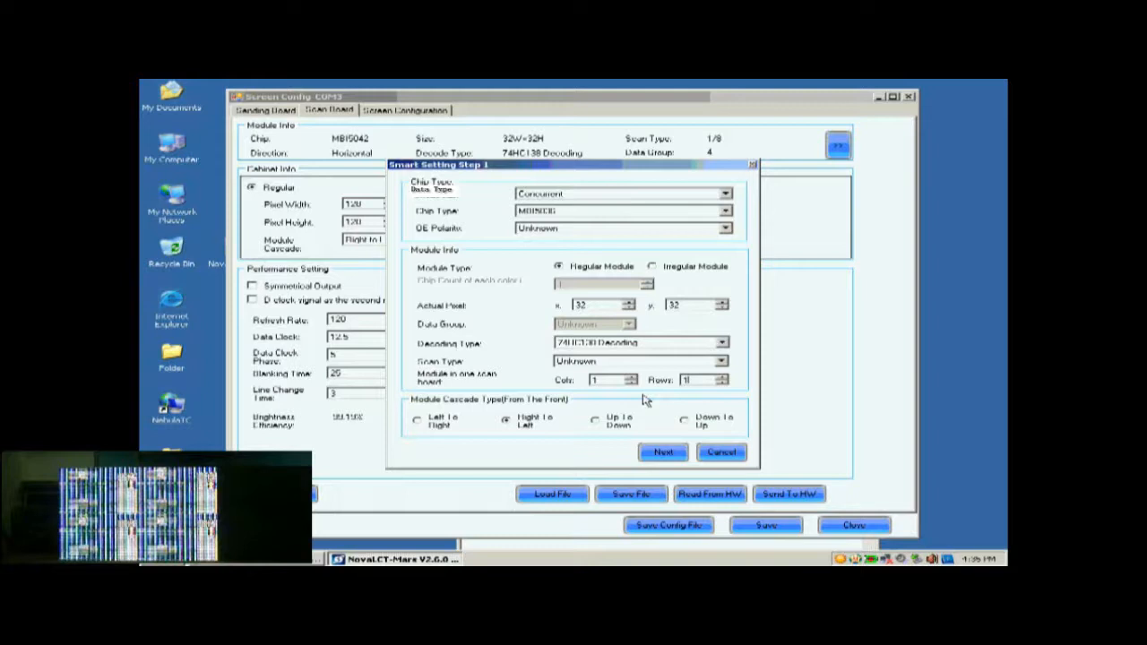
click(516, 420)
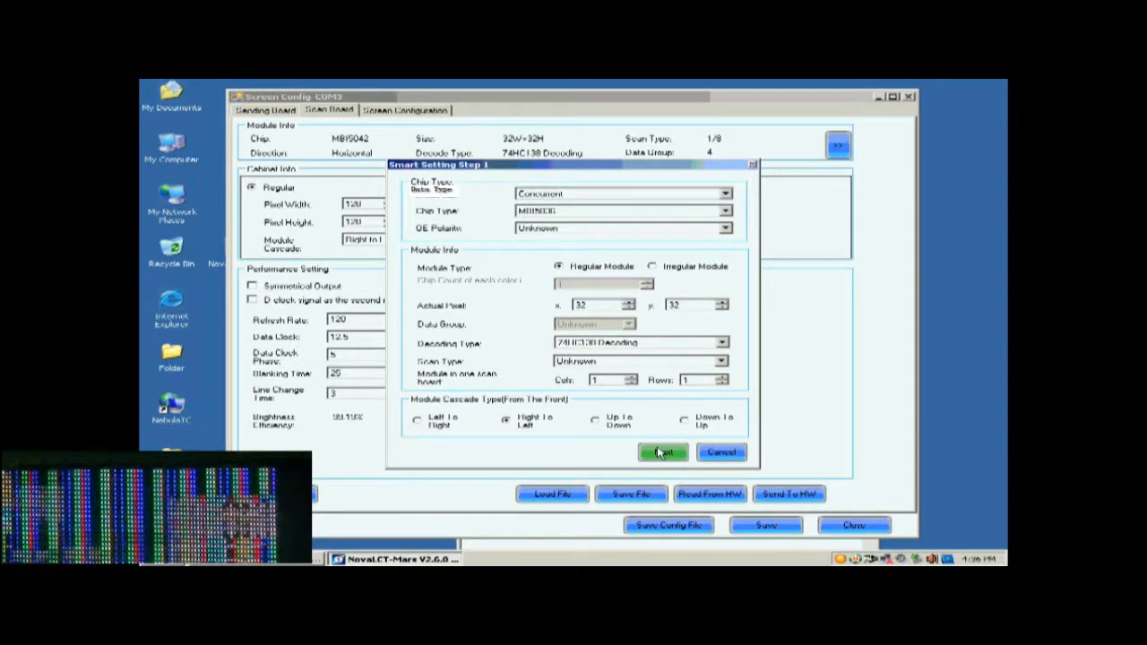
click(659, 453)
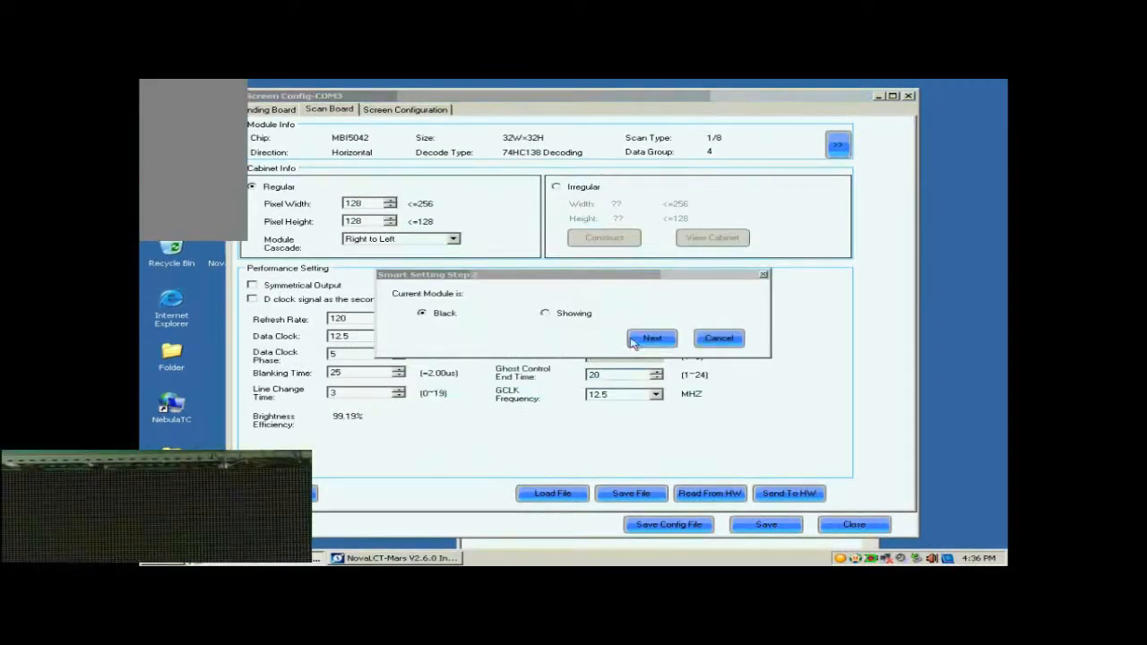
Report the current module as Black, cycle through statuses 2, 3 and 4, and accept Red A, Green, Blue and Red B Or Black.
click(650, 339)
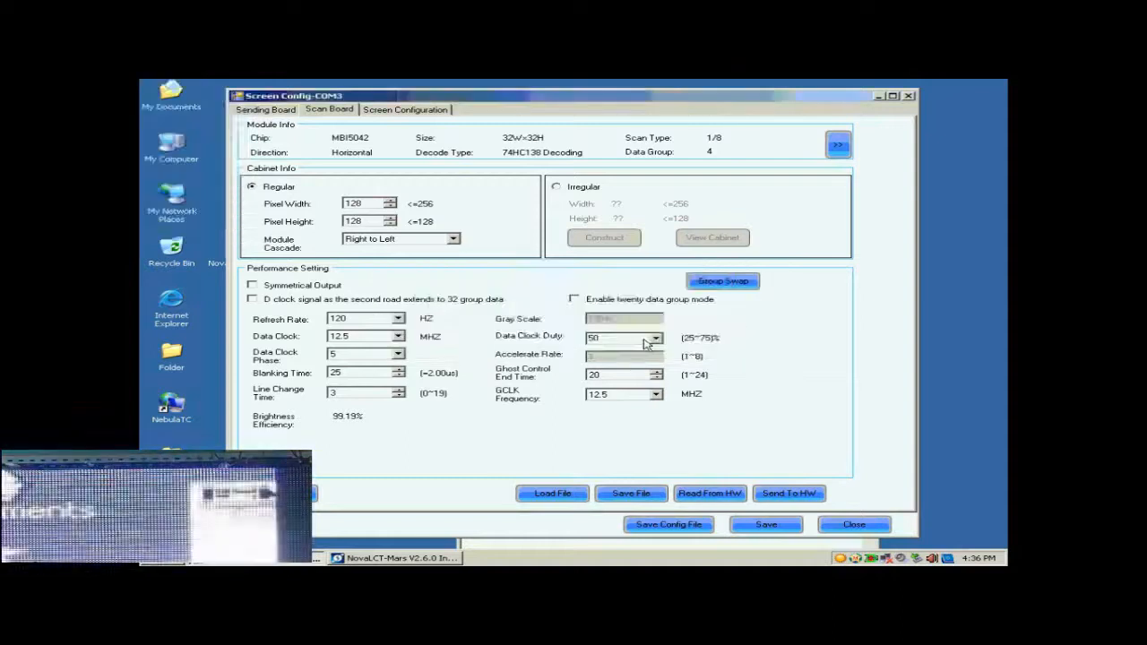
click(437, 314)
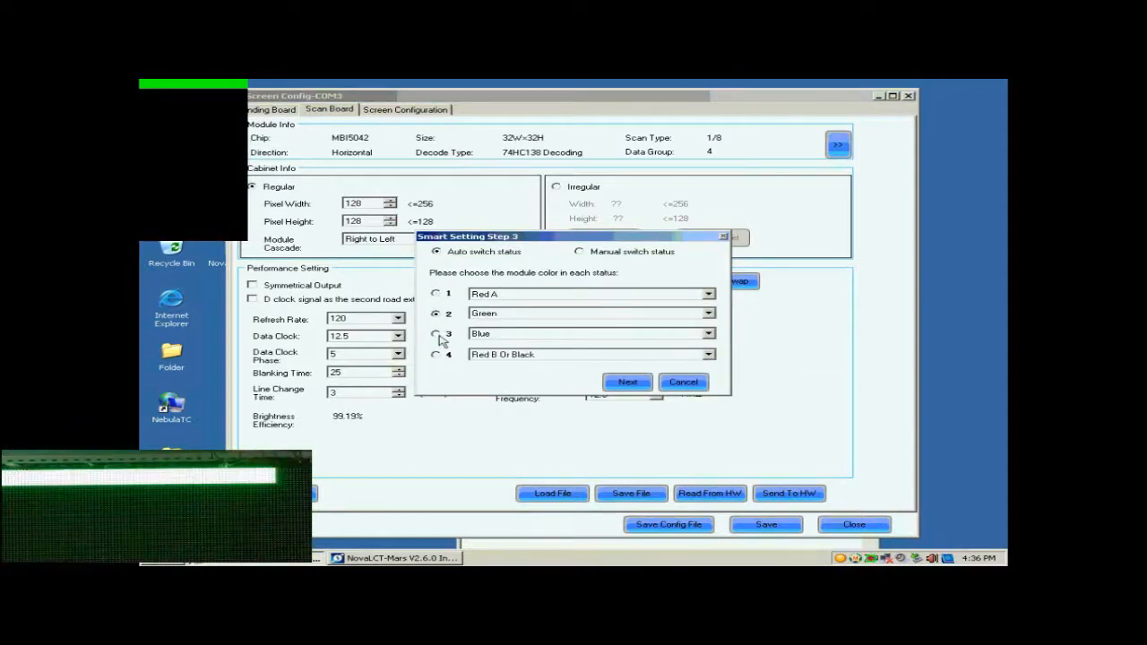
click(438, 335)
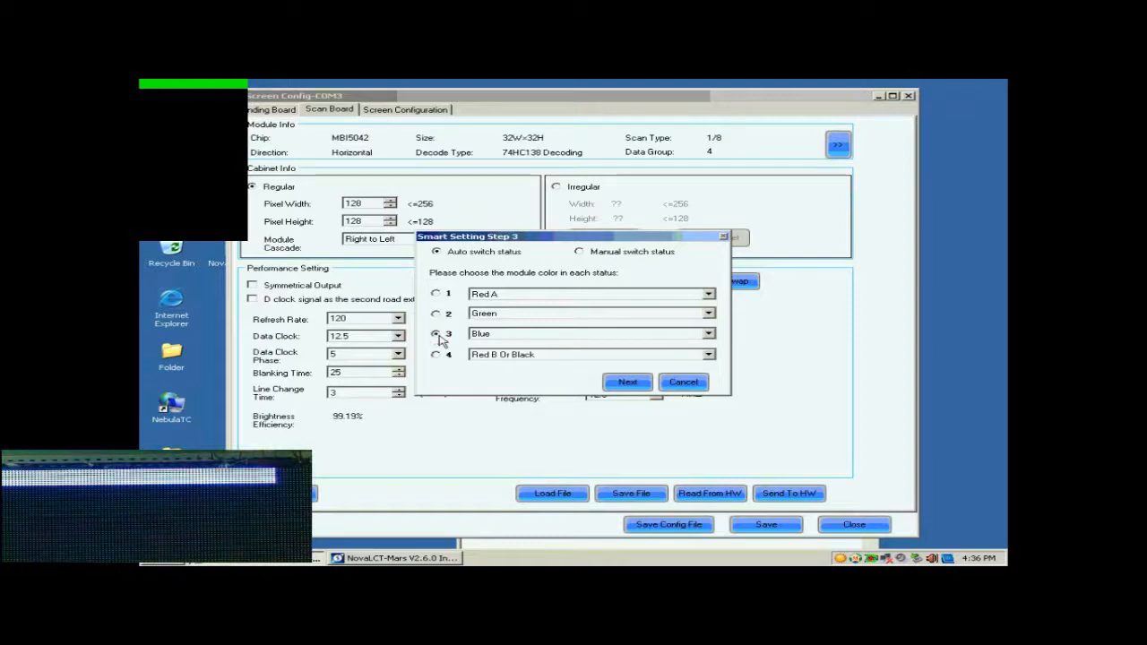
click(438, 356)
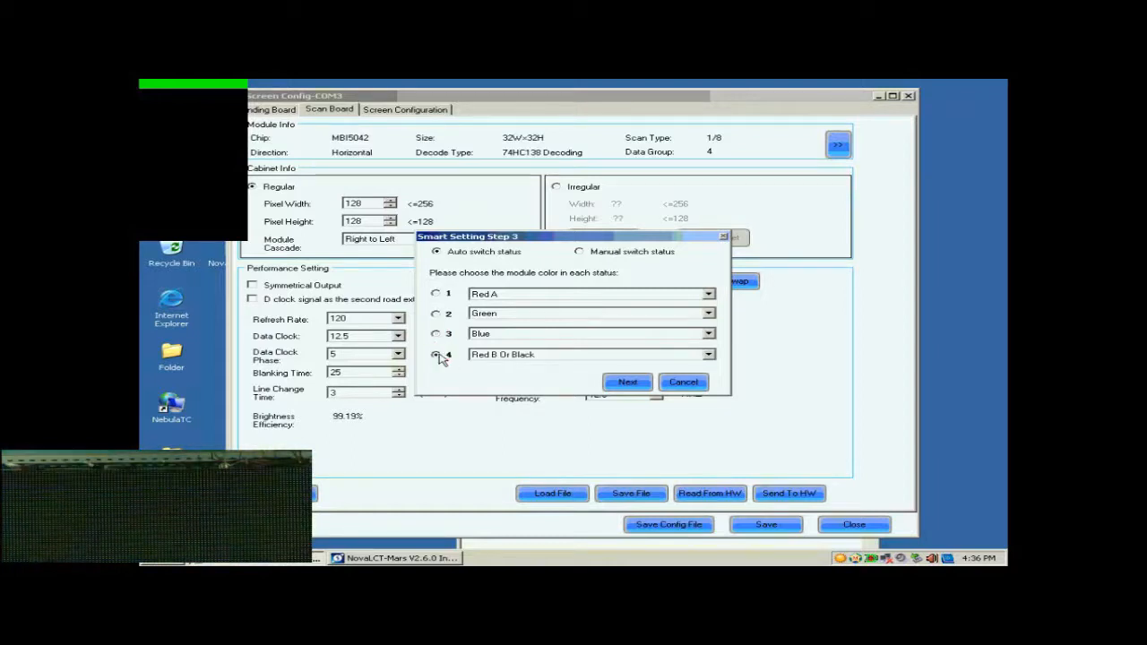
click(627, 381)
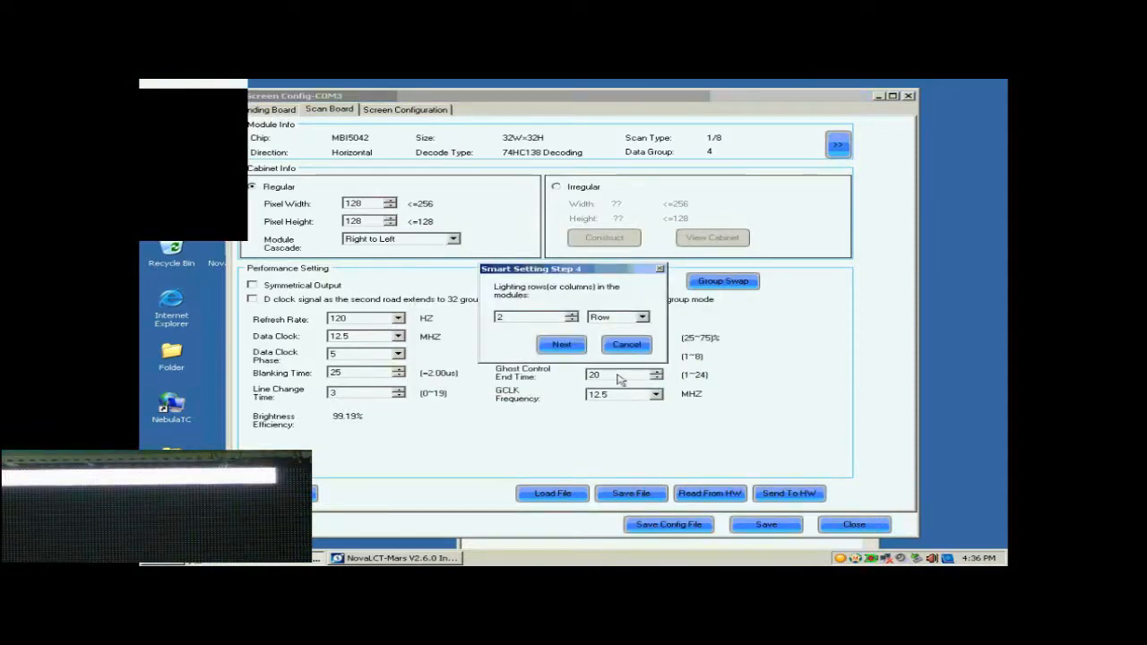
Enter 8 lighting rows in Smart Setting Step 4 and 1 lighting row in Step 5.
drag(524, 317, 457, 315)
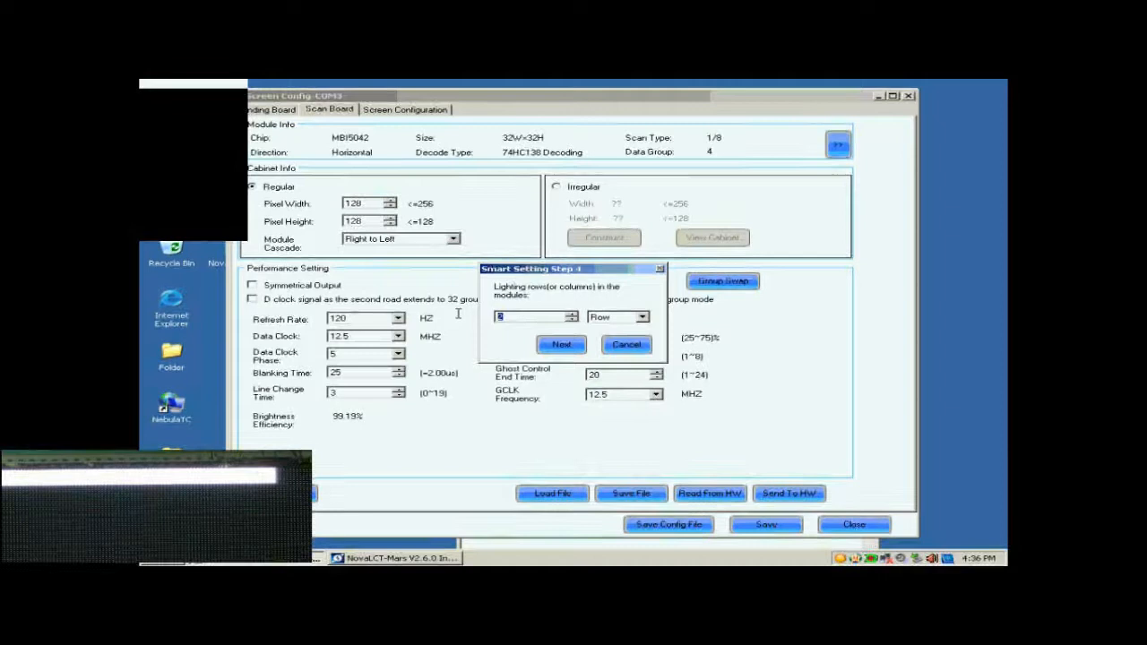
text(8)
click(565, 345)
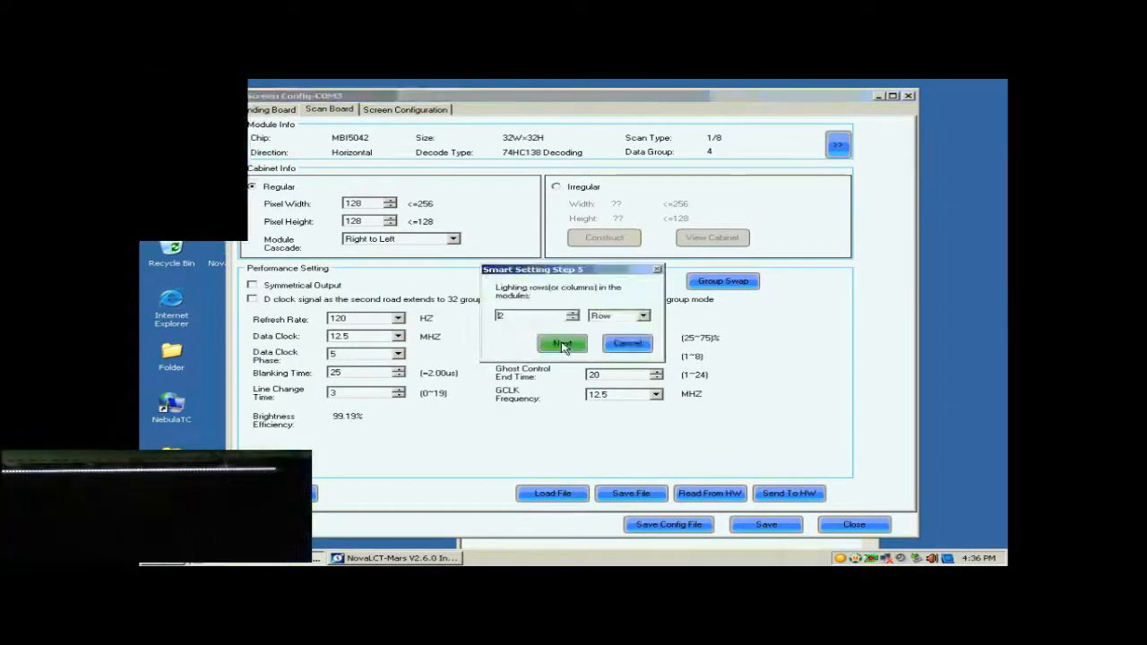
double_click(546, 315)
text(1)
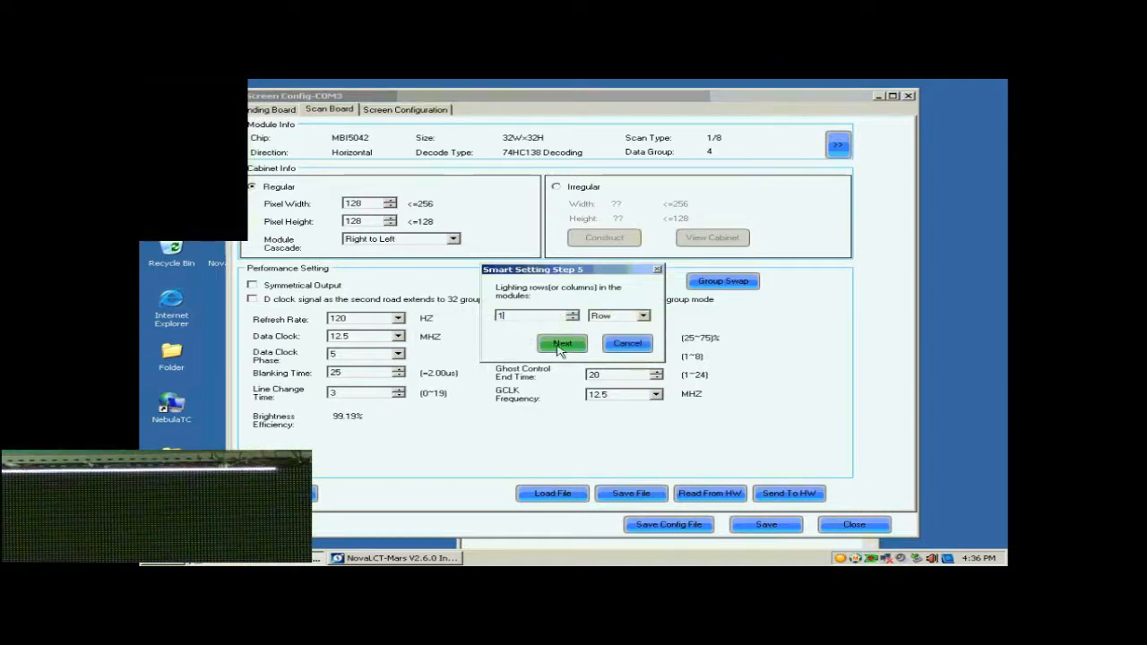
click(559, 345)
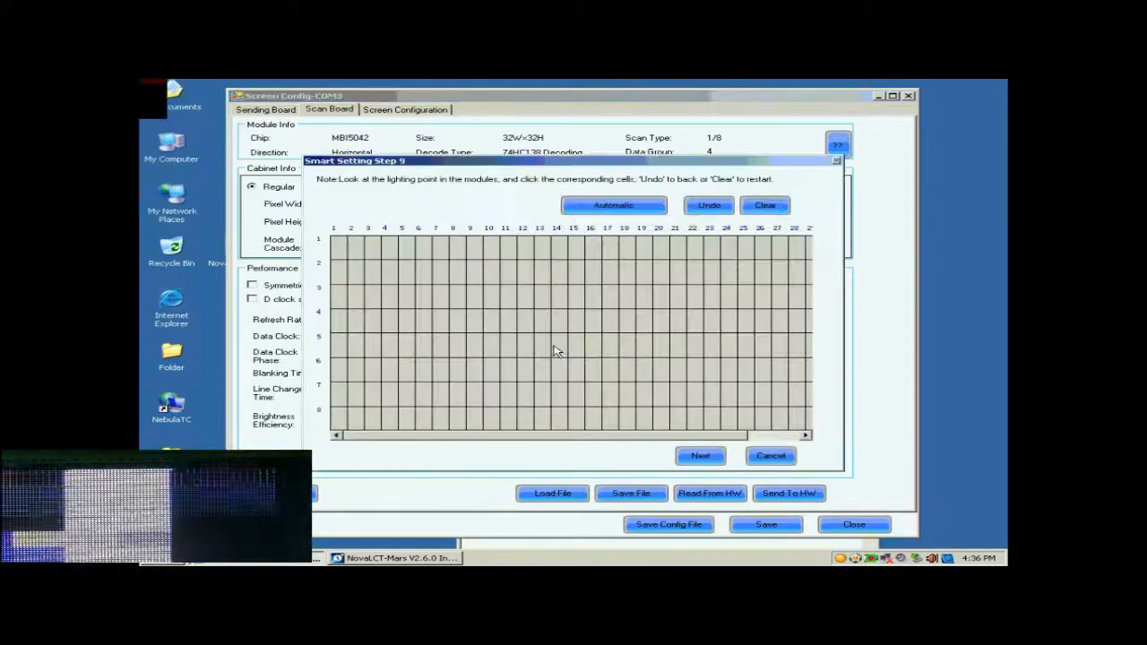
Mark the lighting points in row 1 from column 1 through column 17, and fill the remaining cells automatically.
click(340, 251)
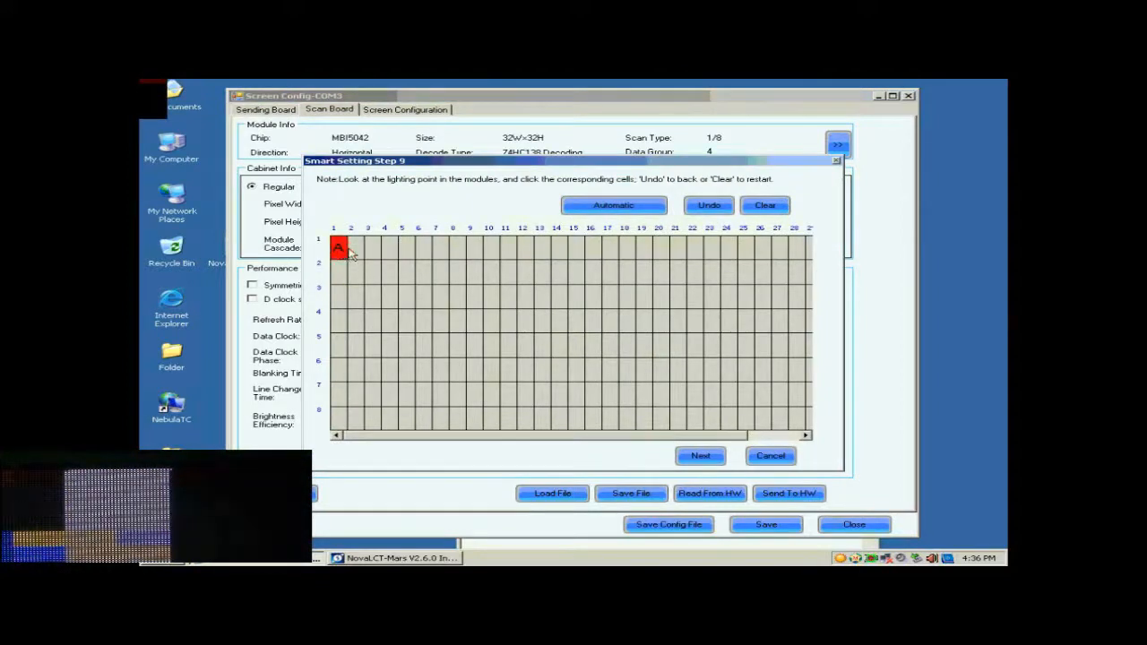
click(357, 248)
click(375, 256)
click(391, 256)
click(405, 258)
click(422, 258)
click(441, 257)
click(457, 257)
click(474, 256)
click(491, 255)
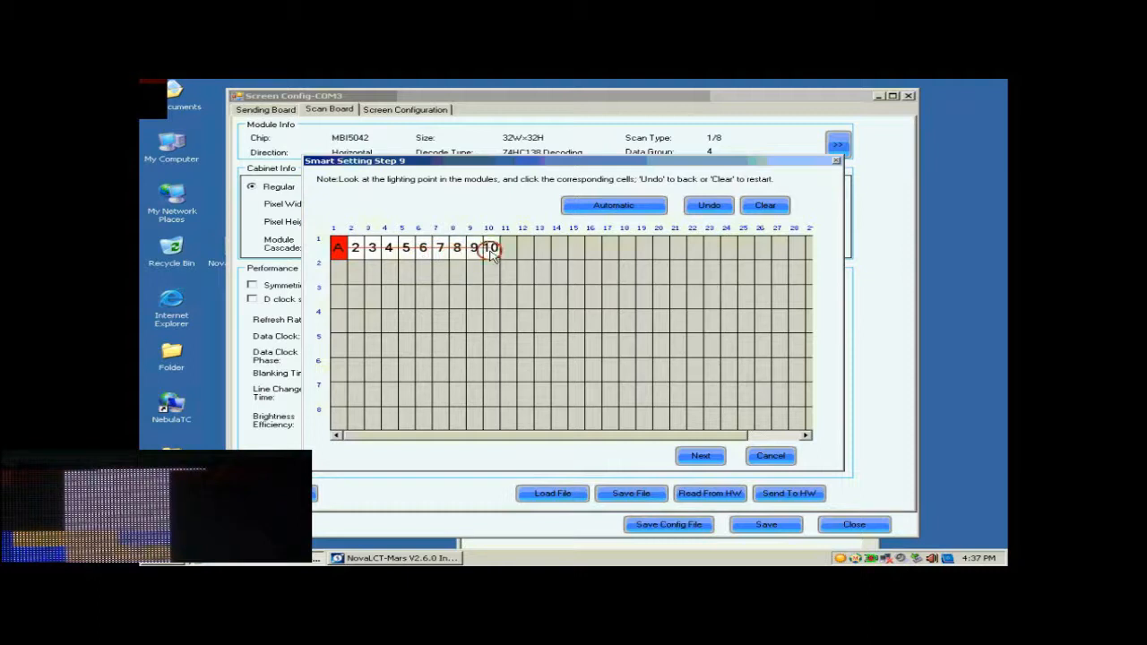
click(507, 256)
click(524, 256)
click(541, 255)
click(558, 255)
click(575, 255)
click(593, 255)
click(609, 256)
click(611, 208)
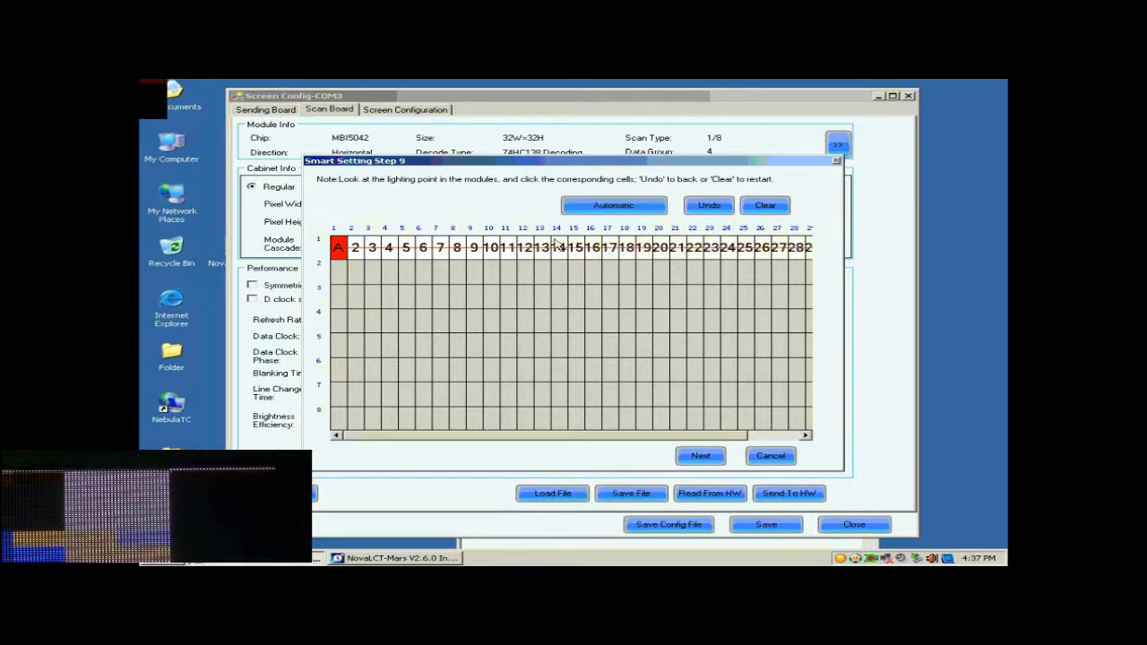
Mark the first-column cells of rows 2 through 8 as lighting points and complete the smart setting.
click(338, 271)
click(340, 296)
click(337, 319)
click(338, 344)
click(337, 369)
click(338, 392)
click(338, 417)
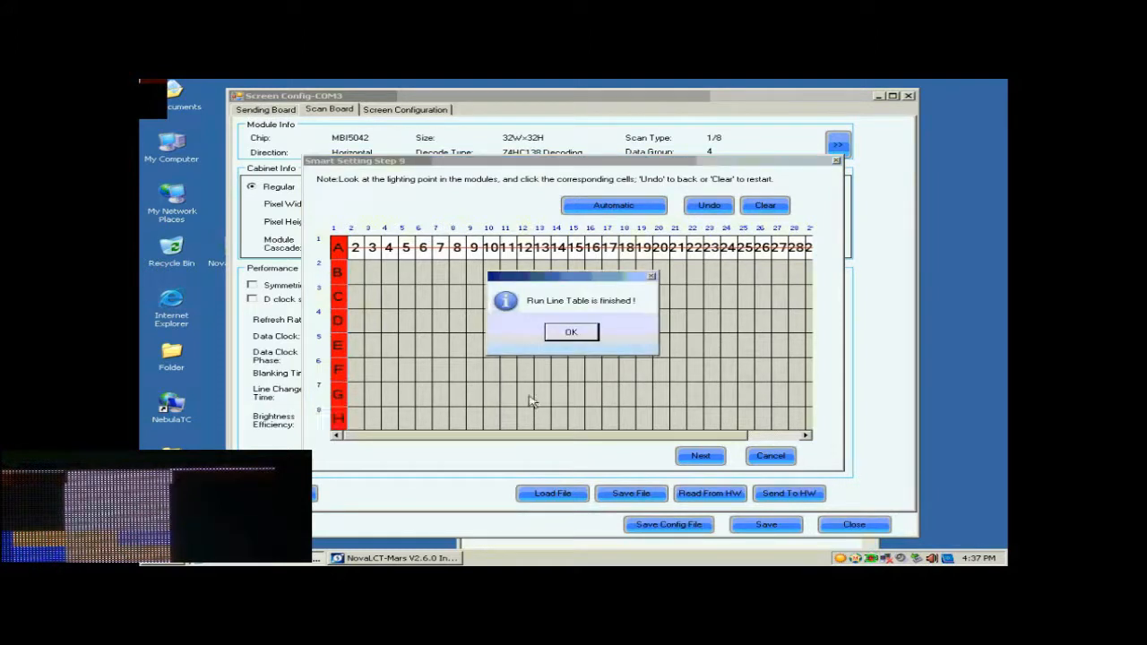
click(570, 332)
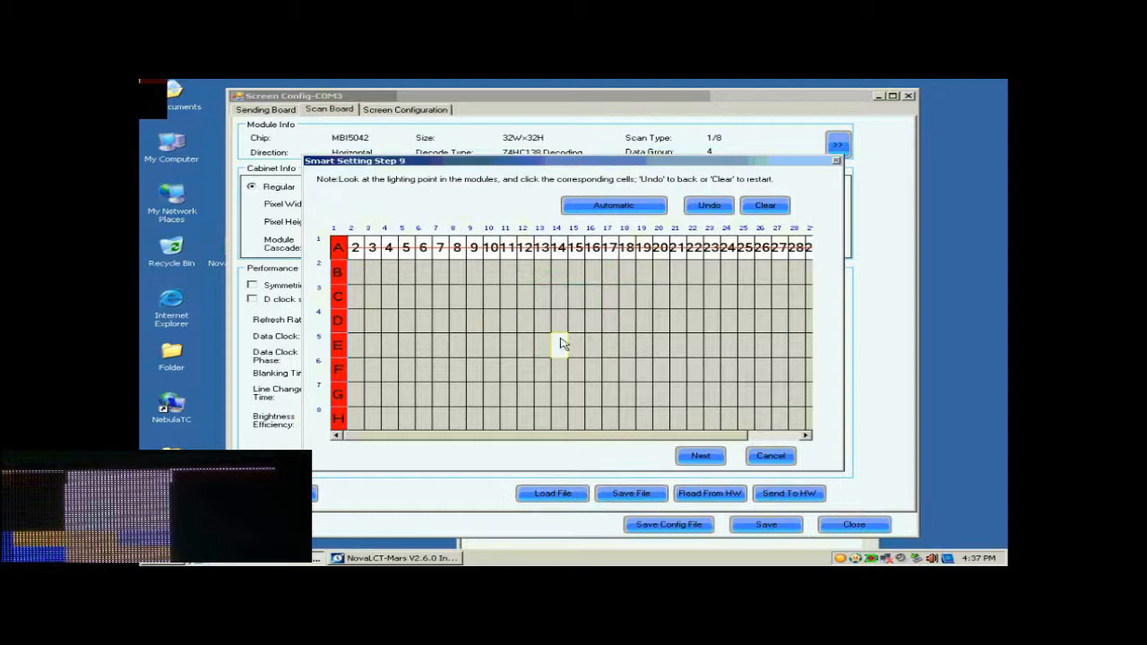
click(700, 457)
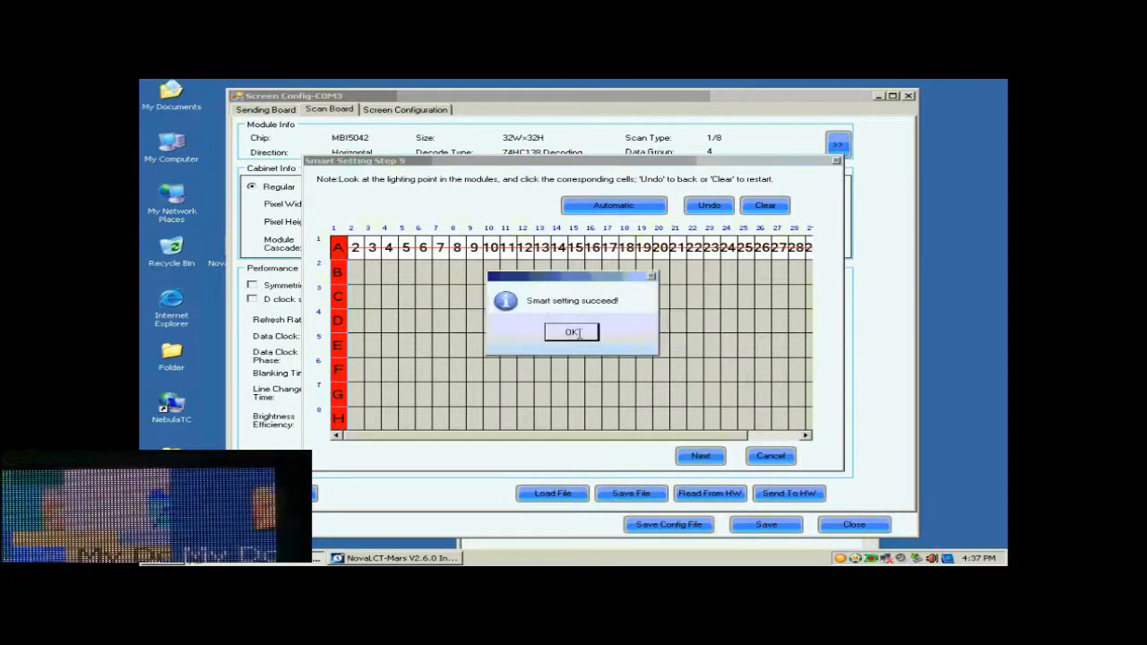
click(574, 332)
click(760, 392)
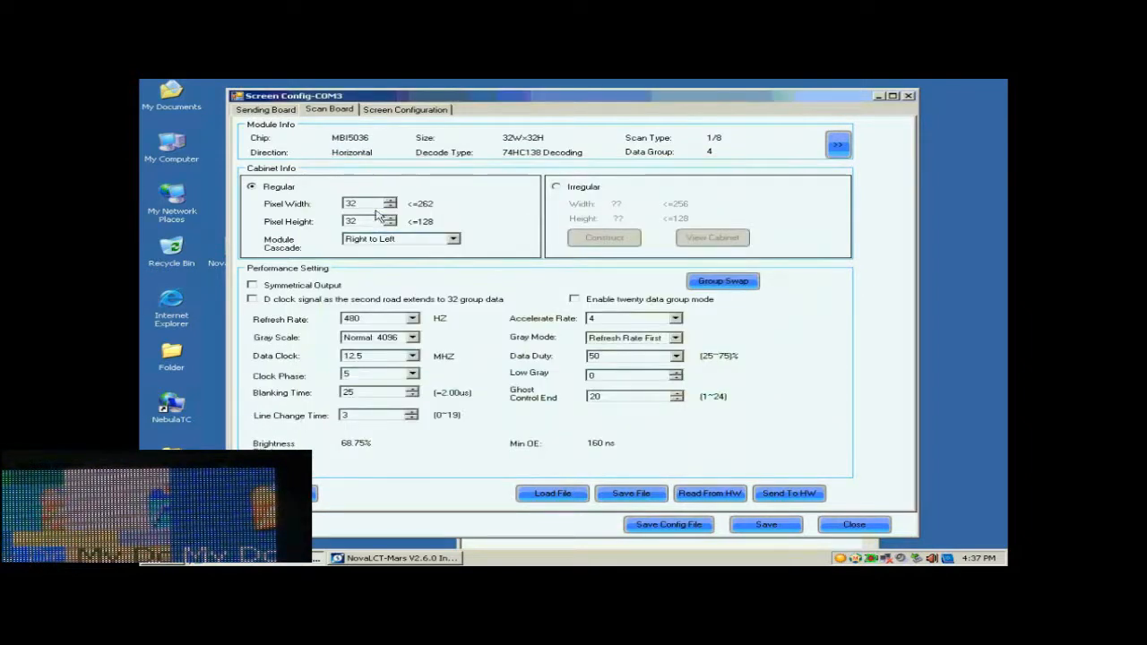
Set the regular cabinet's pixel width to 128 and pixel height to 128.
double_click(364, 204)
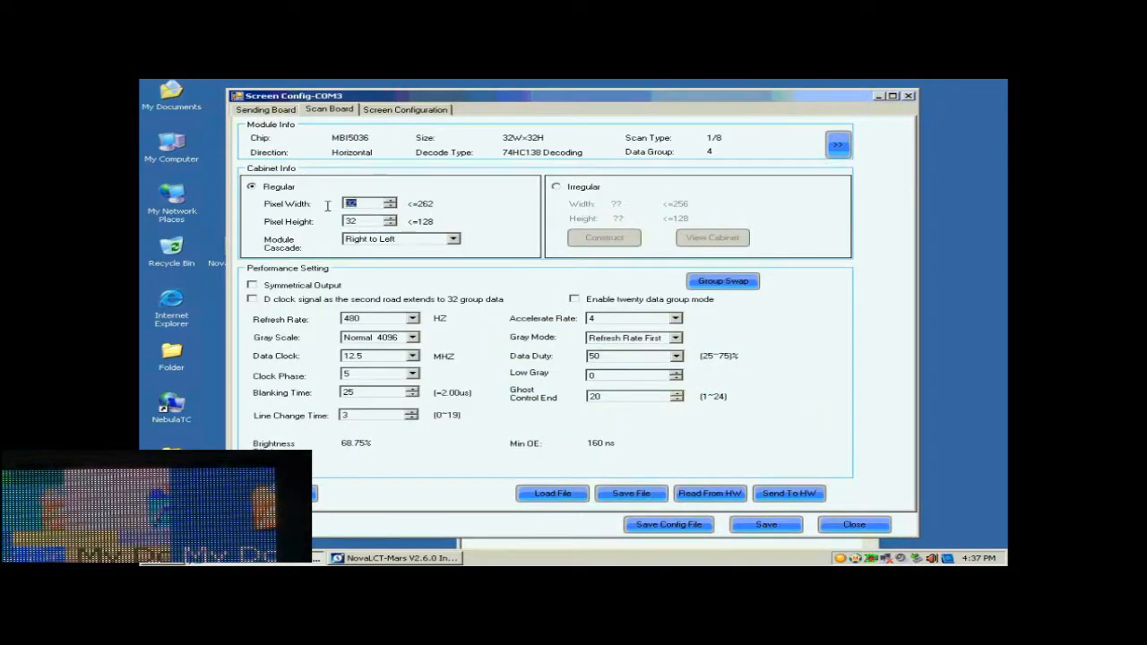
text(128)
double_click(362, 222)
text(12)
Set the gray scale to Normal 16384 and the gray mode to Refresh Rate First.
click(412, 338)
click(375, 398)
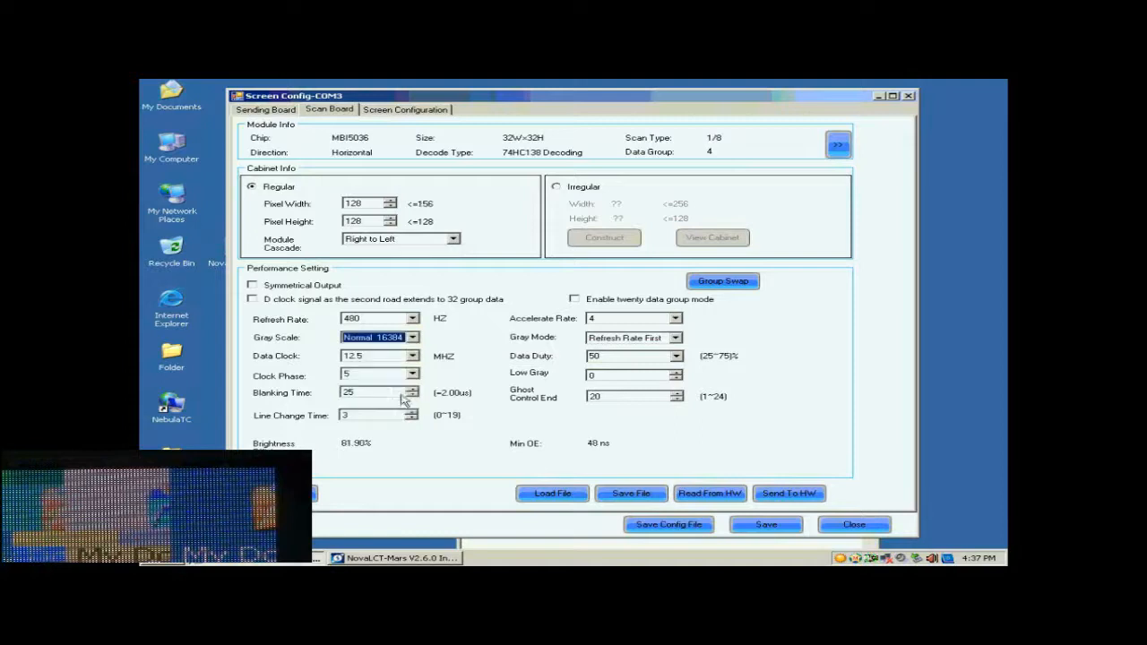
click(674, 339)
click(649, 358)
Set the scan board's accelerate rate to 16 and its refresh rate to 2880 Hz.
click(677, 320)
click(627, 353)
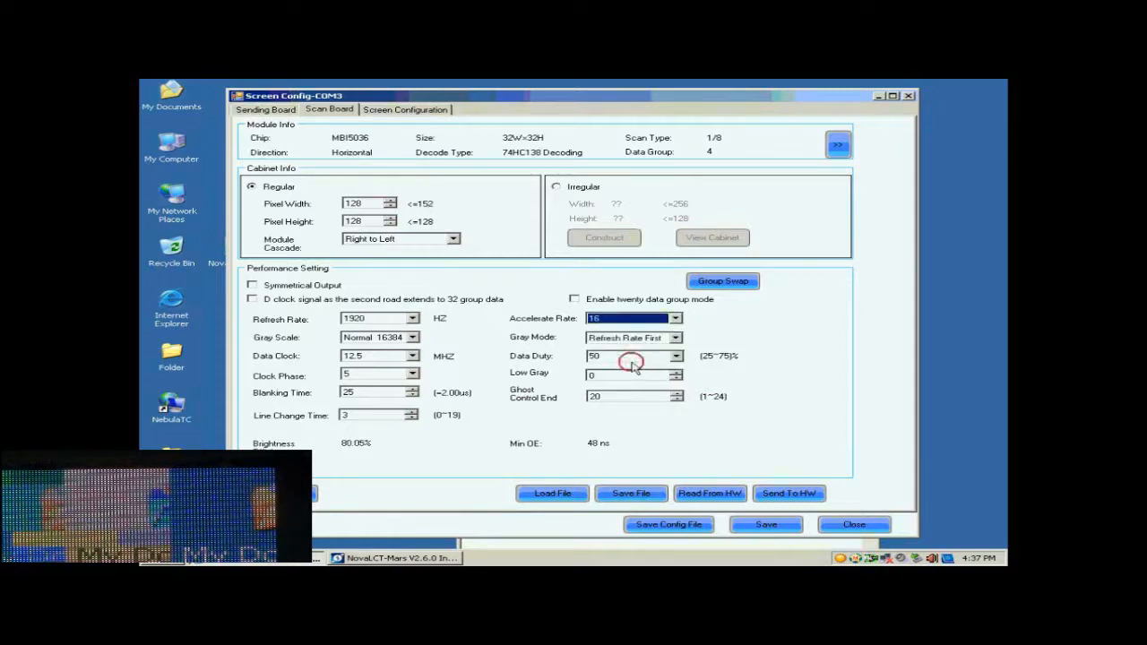
click(413, 320)
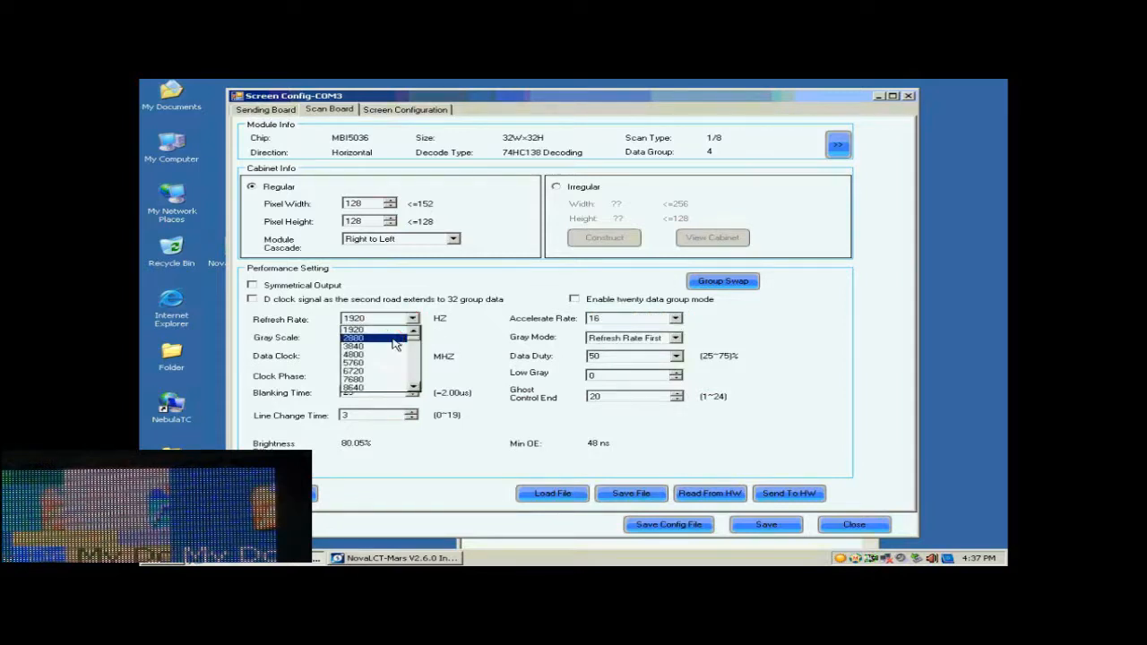
click(394, 343)
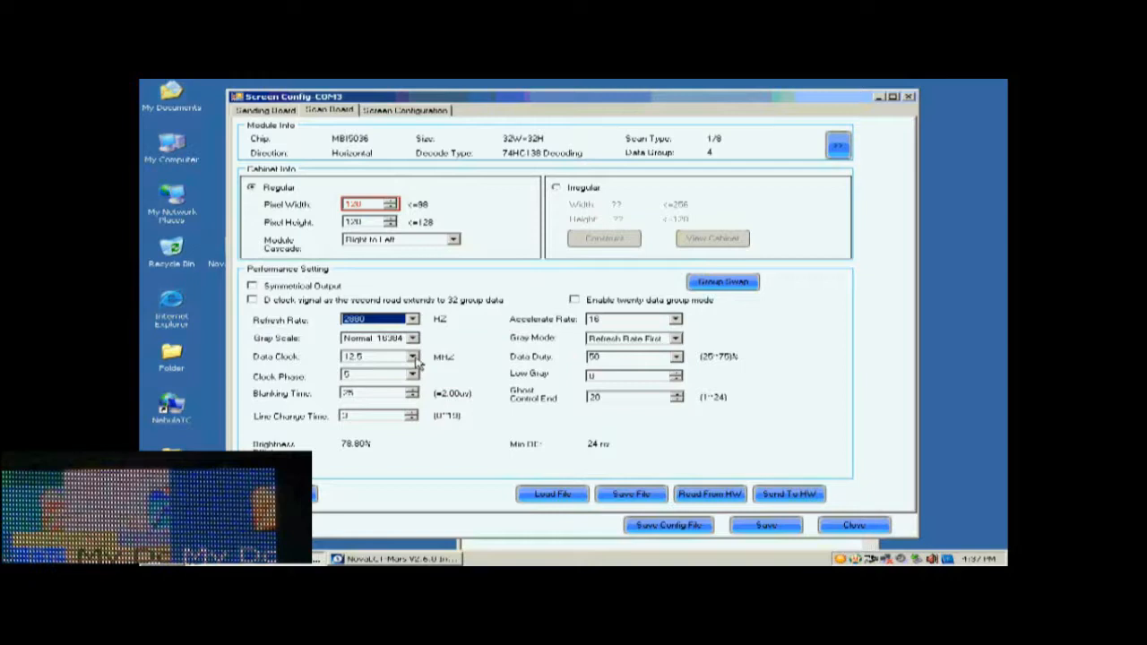
Set the data clock to 17.9 MHz and send the parameters to all scan boards.
click(412, 357)
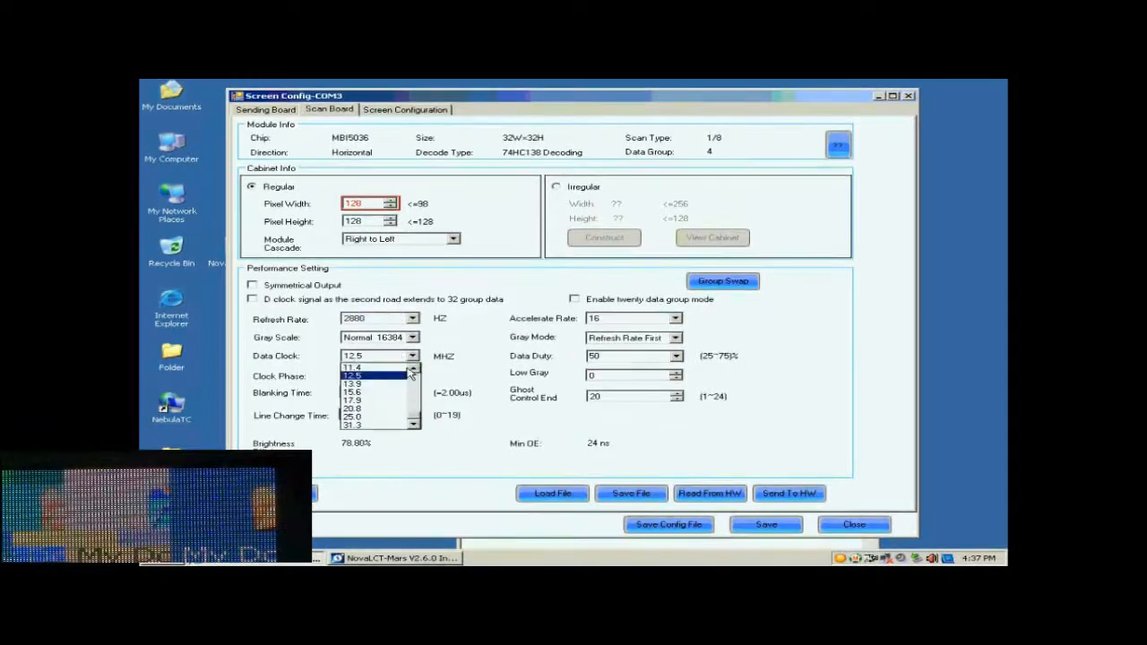
click(382, 401)
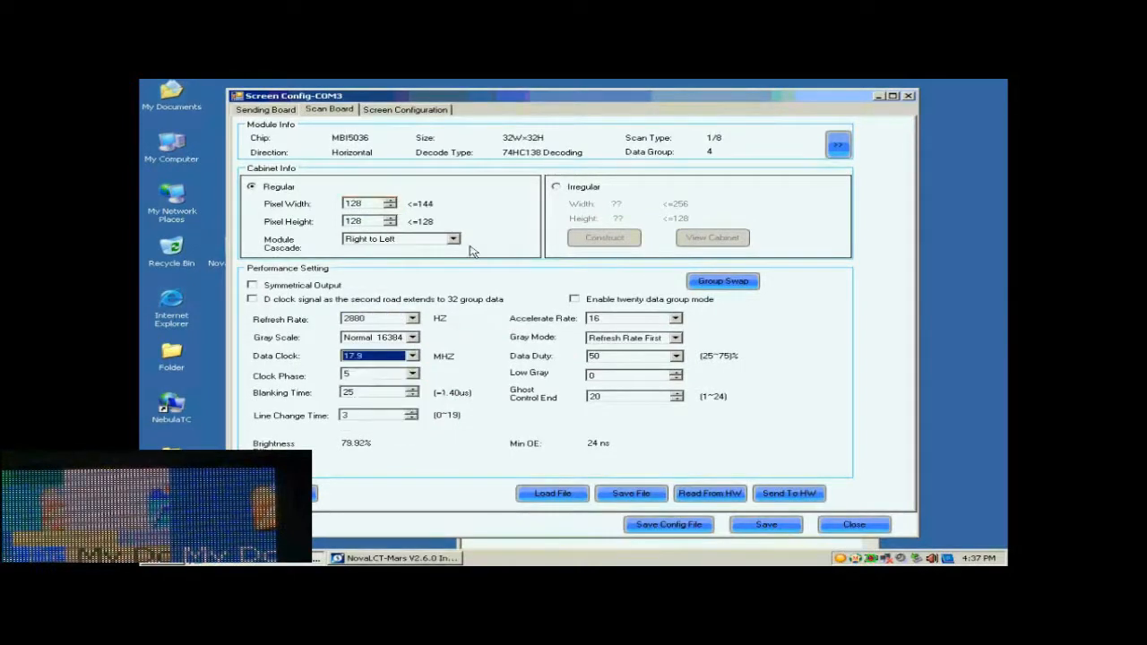
click(782, 495)
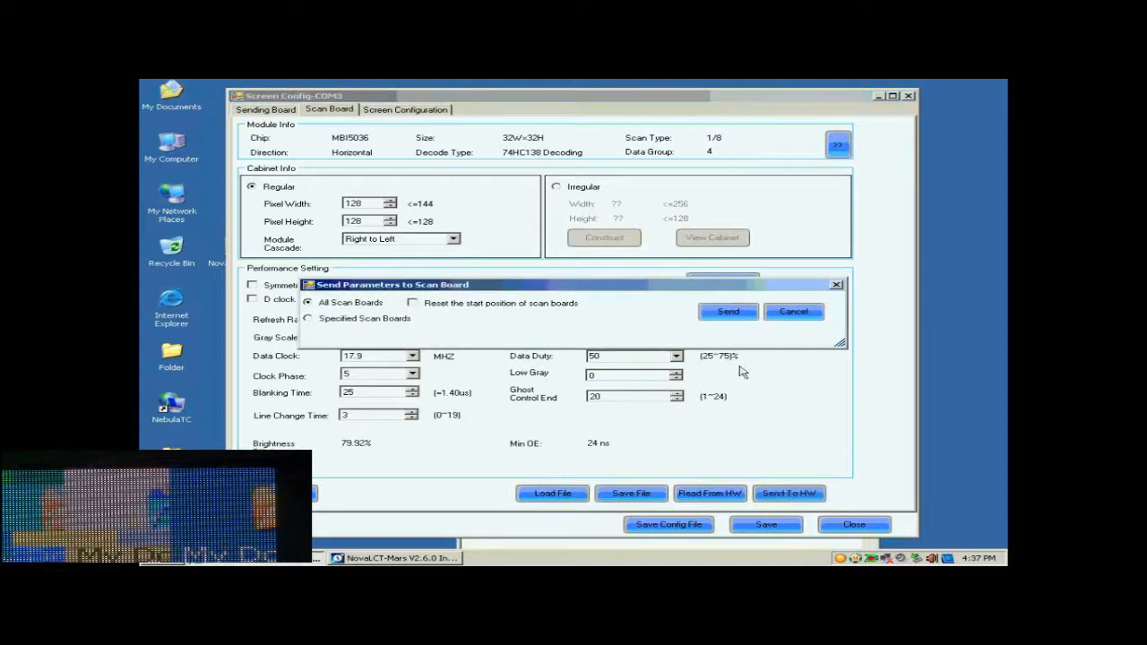
click(728, 313)
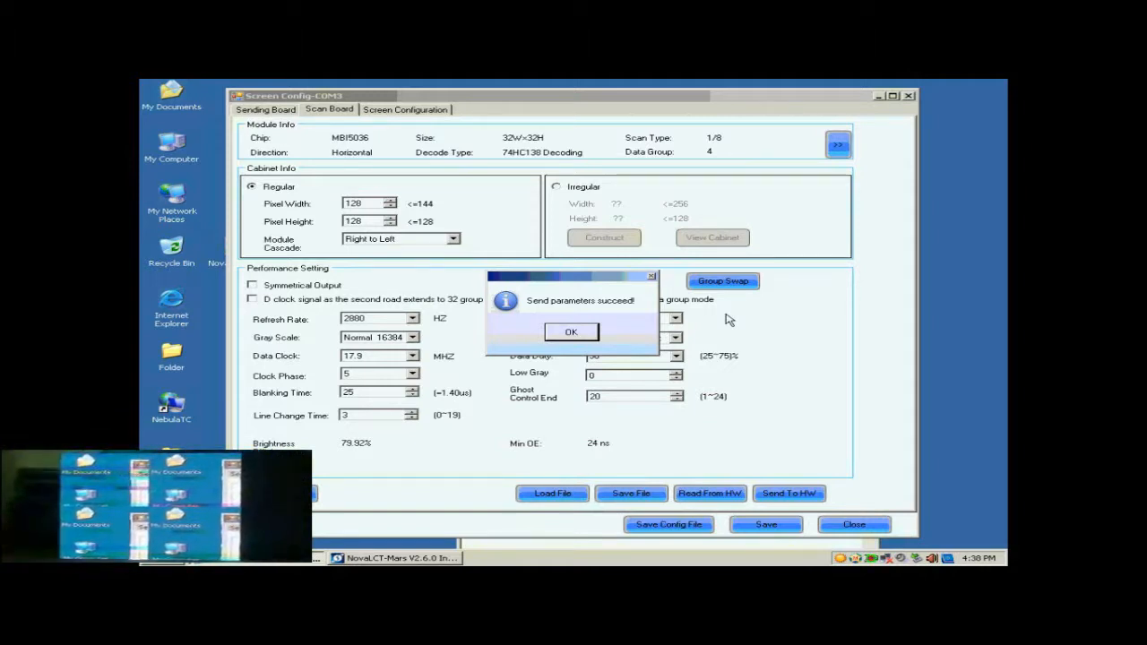
click(566, 332)
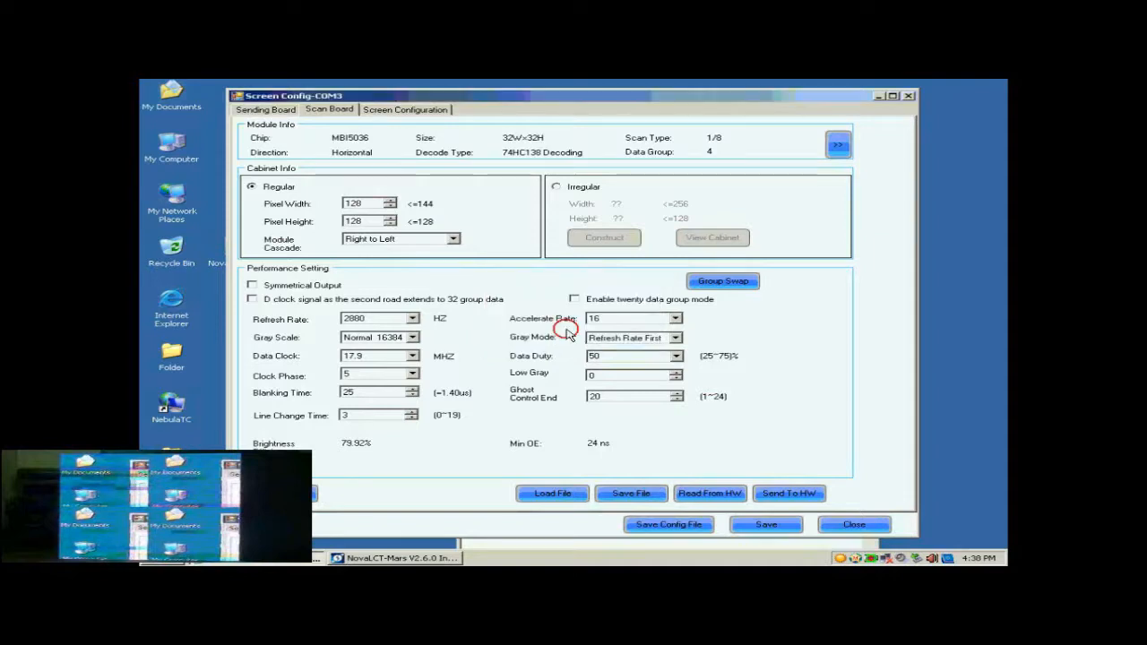
Set the clock phase to 1, and send and save the scan board parameters to the hardware.
click(411, 375)
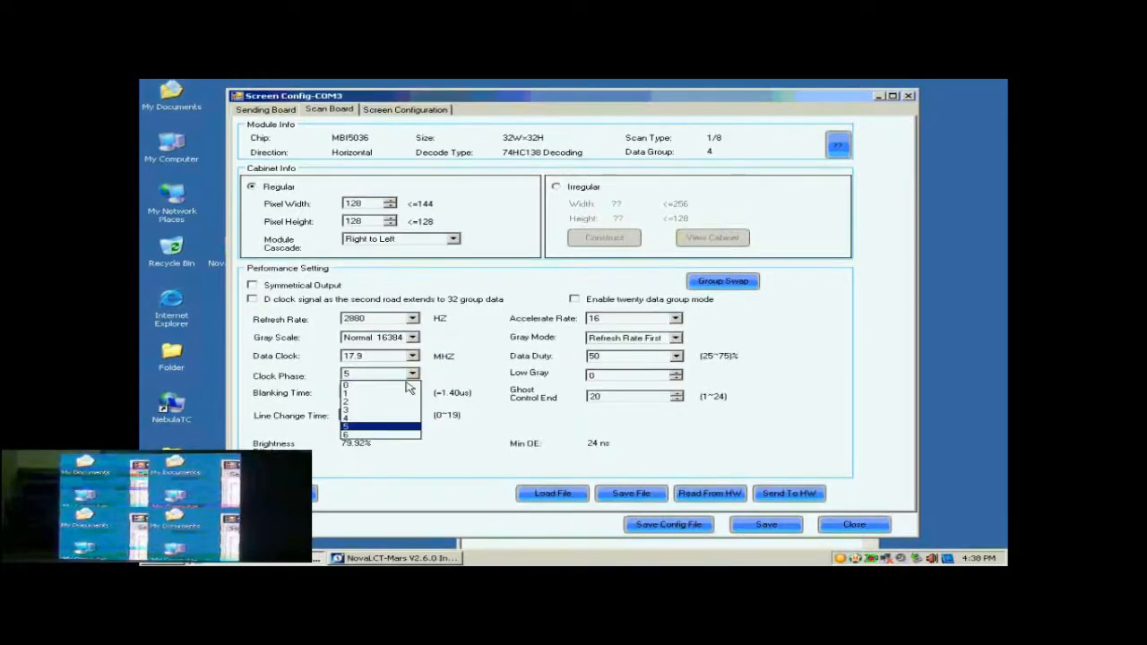
click(391, 397)
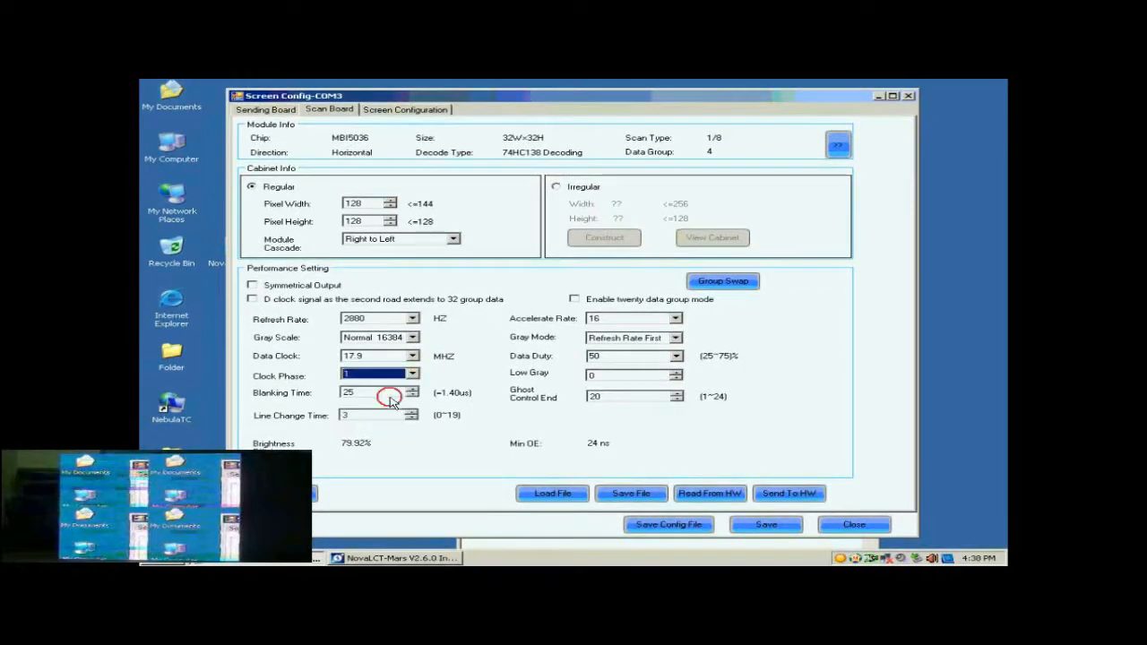
click(788, 493)
click(729, 313)
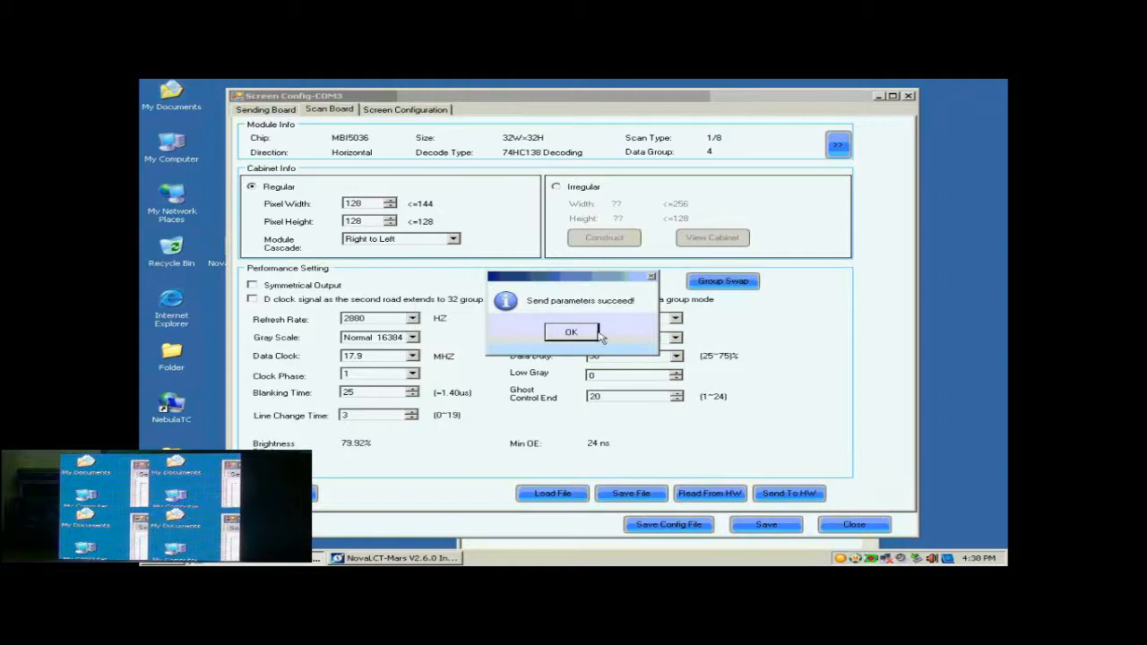
click(591, 335)
click(757, 524)
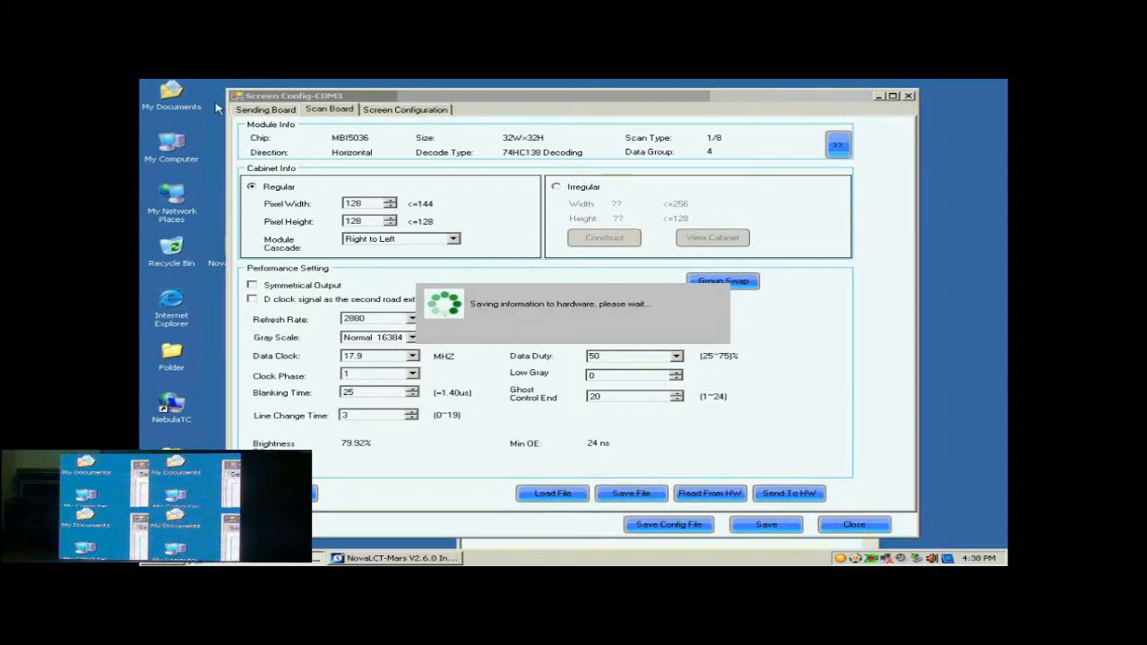
click(573, 332)
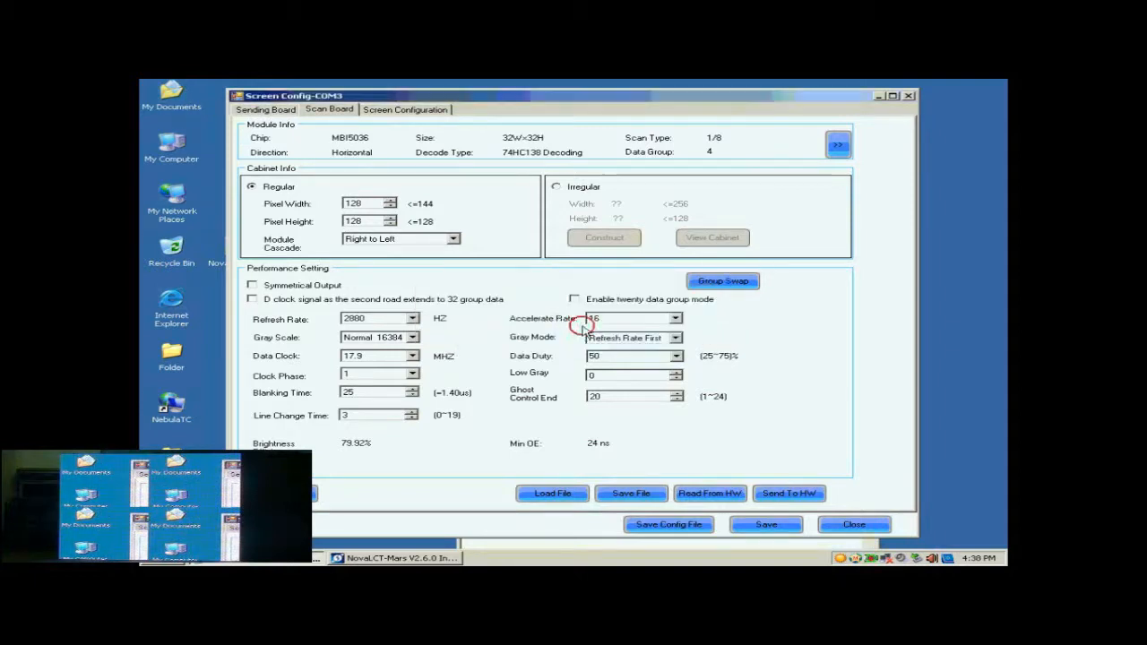
Configure Screen1 as a Standard Screen using port 1 of sending board 1.
click(390, 113)
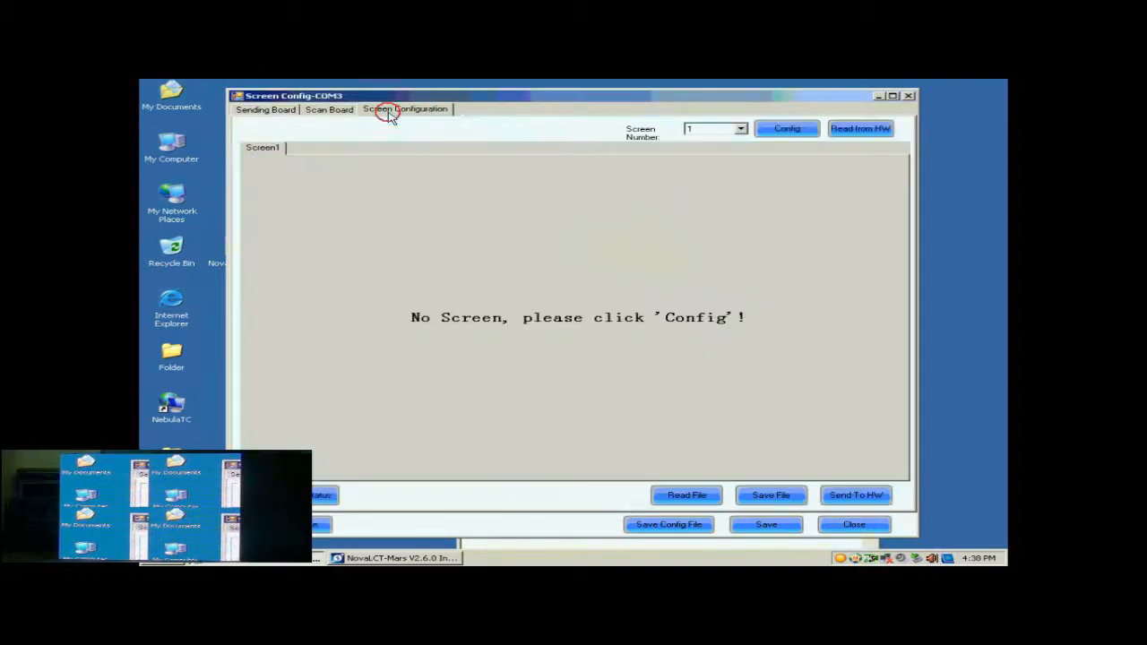
click(789, 130)
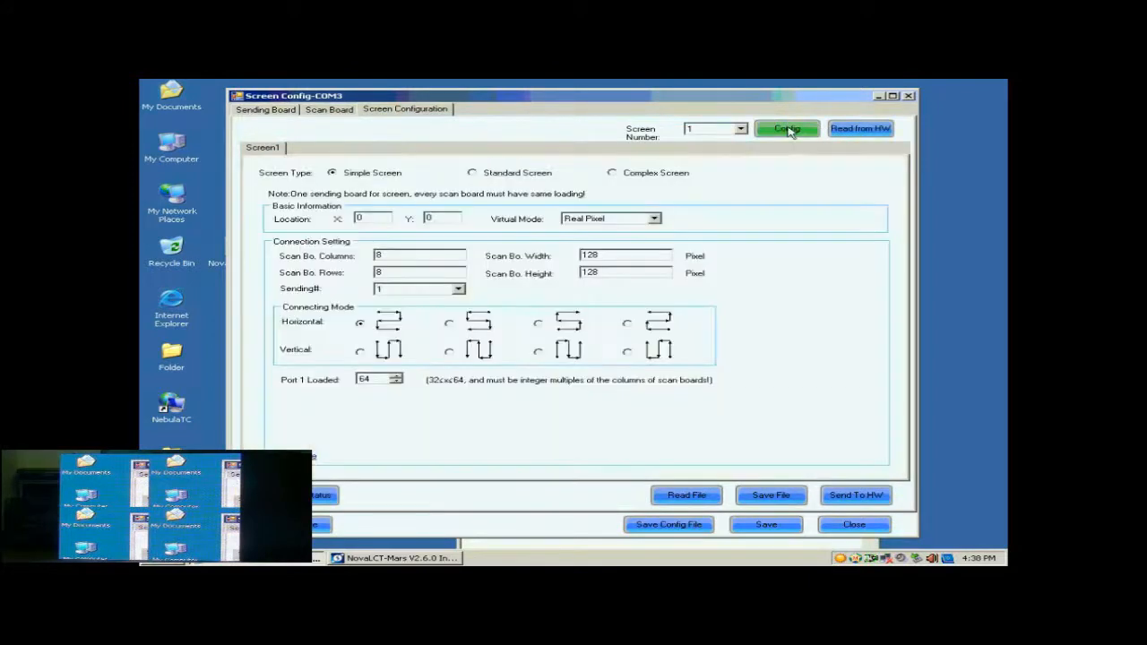
click(491, 174)
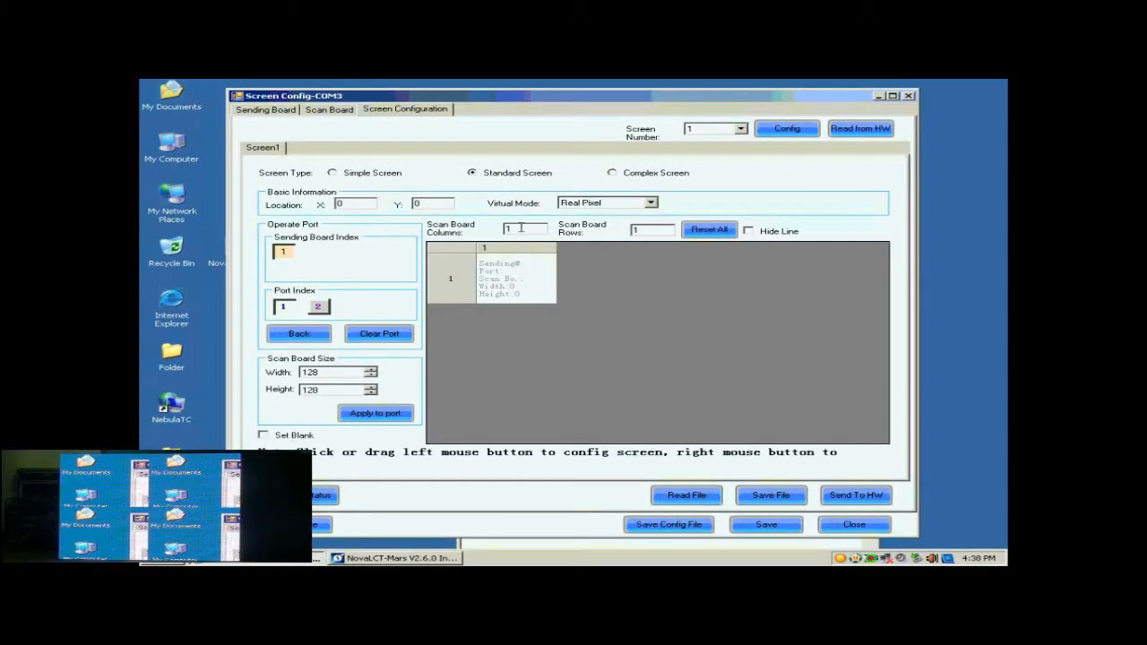
click(287, 309)
Set the scan board layout to 2 columns and 2 rows, and reset all cells.
click(520, 228)
drag(520, 229, 493, 232)
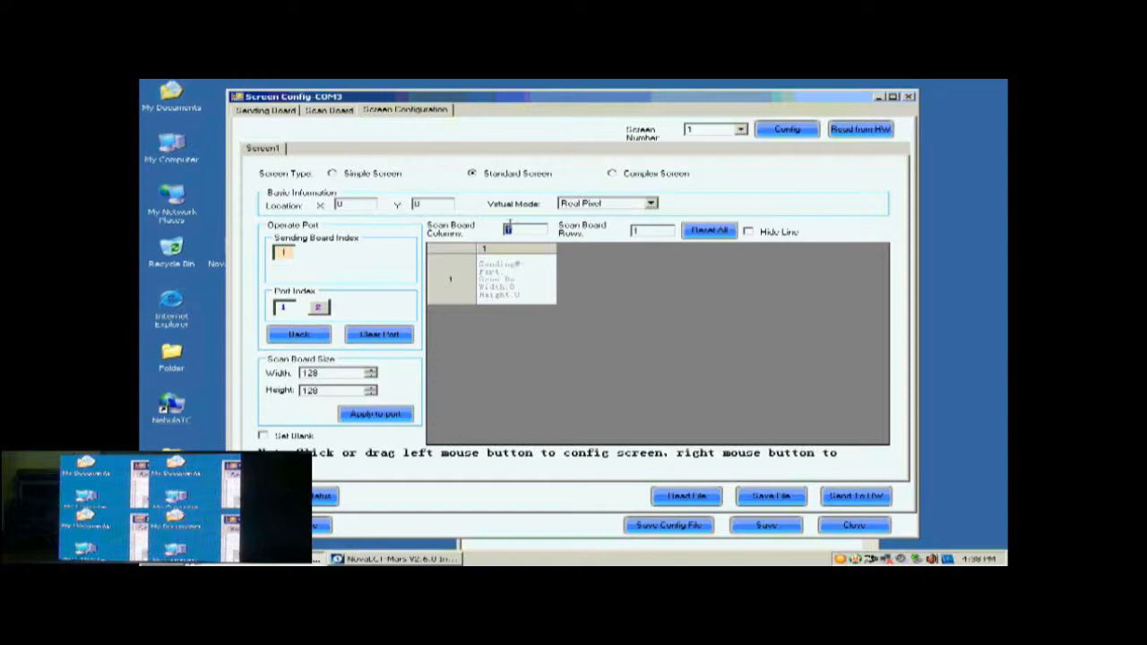
text(2)
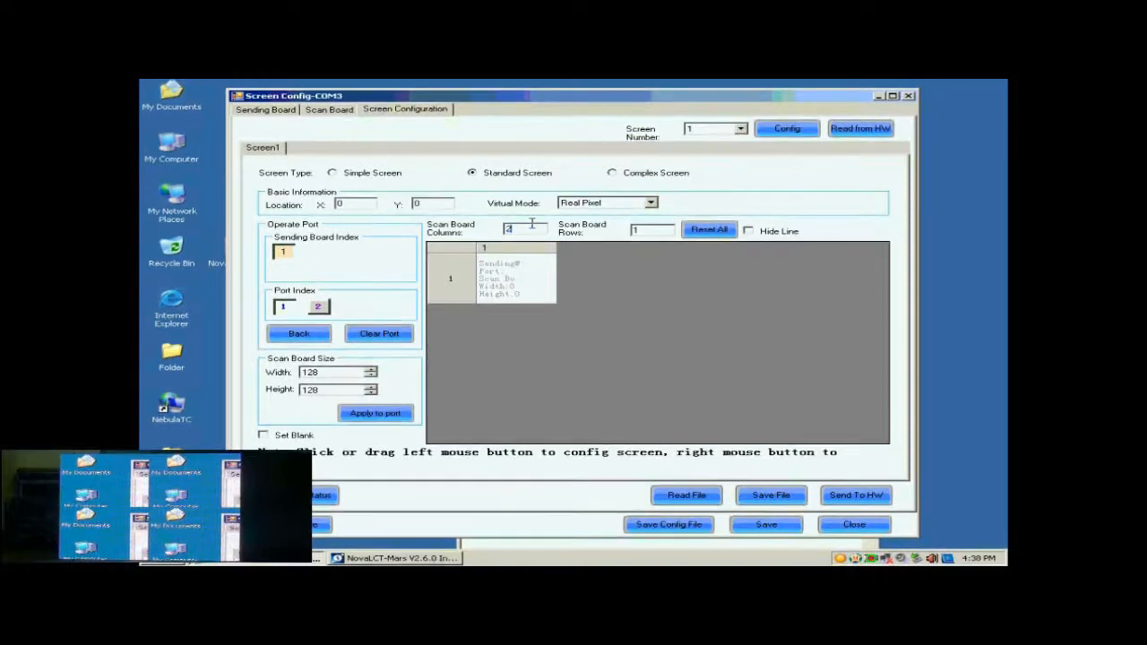
click(650, 231)
drag(650, 231, 625, 232)
text(2)
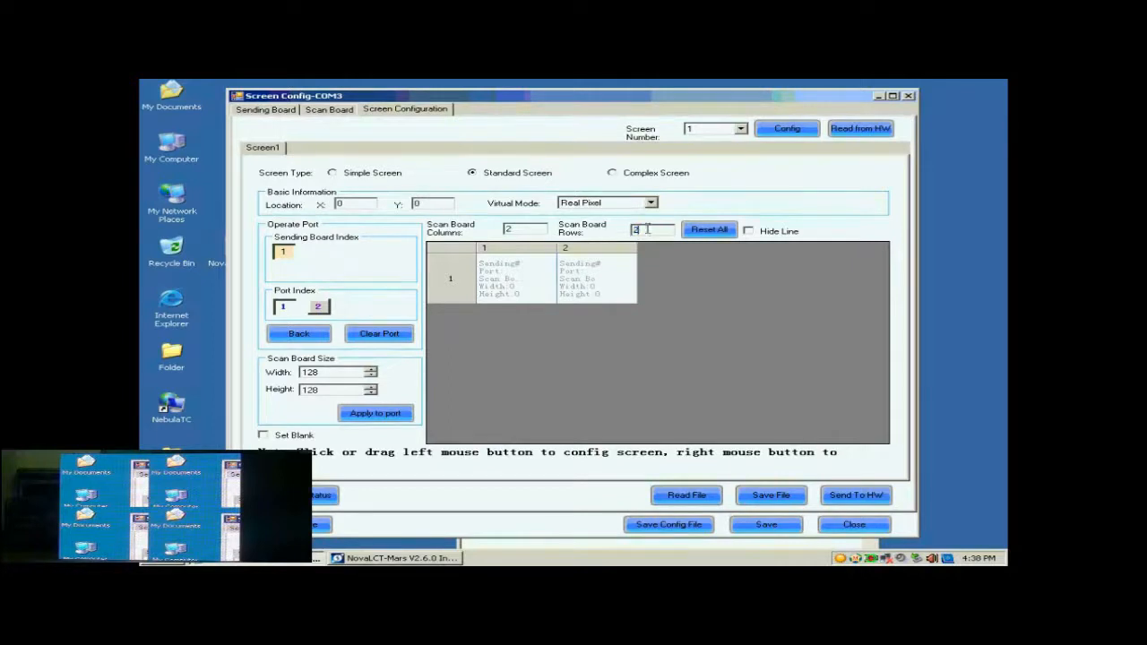
click(703, 230)
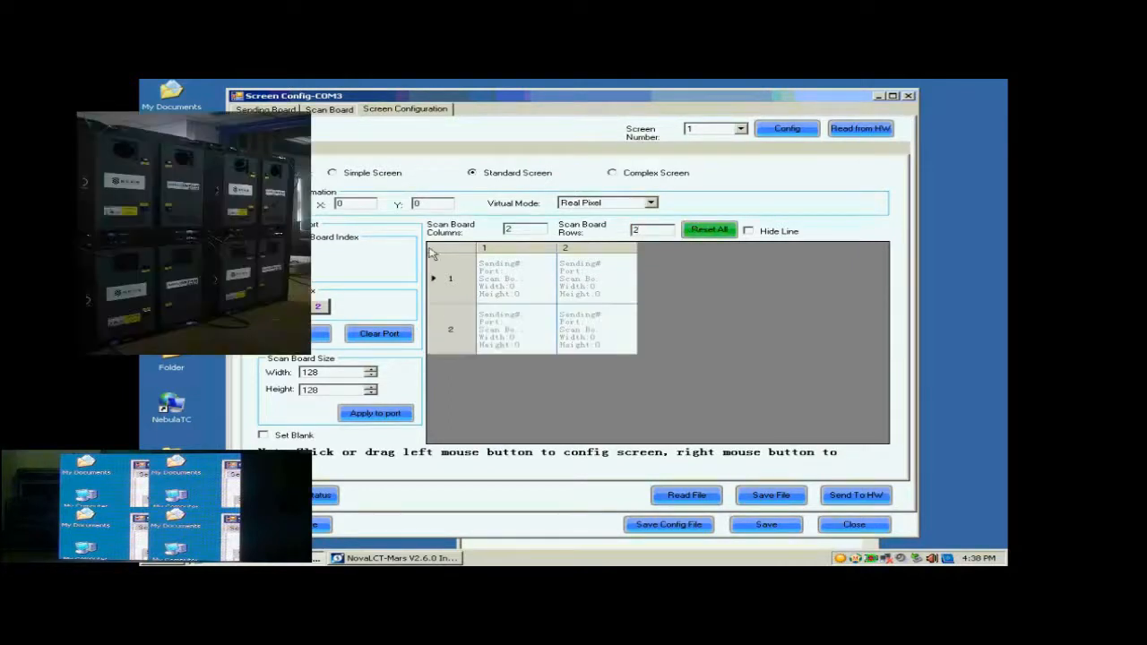
Connect the 128 × 128 scan boards in order: row 1 column 2, row 1 column 1, row 2 column 1, row 2 column 2.
click(308, 373)
click(309, 391)
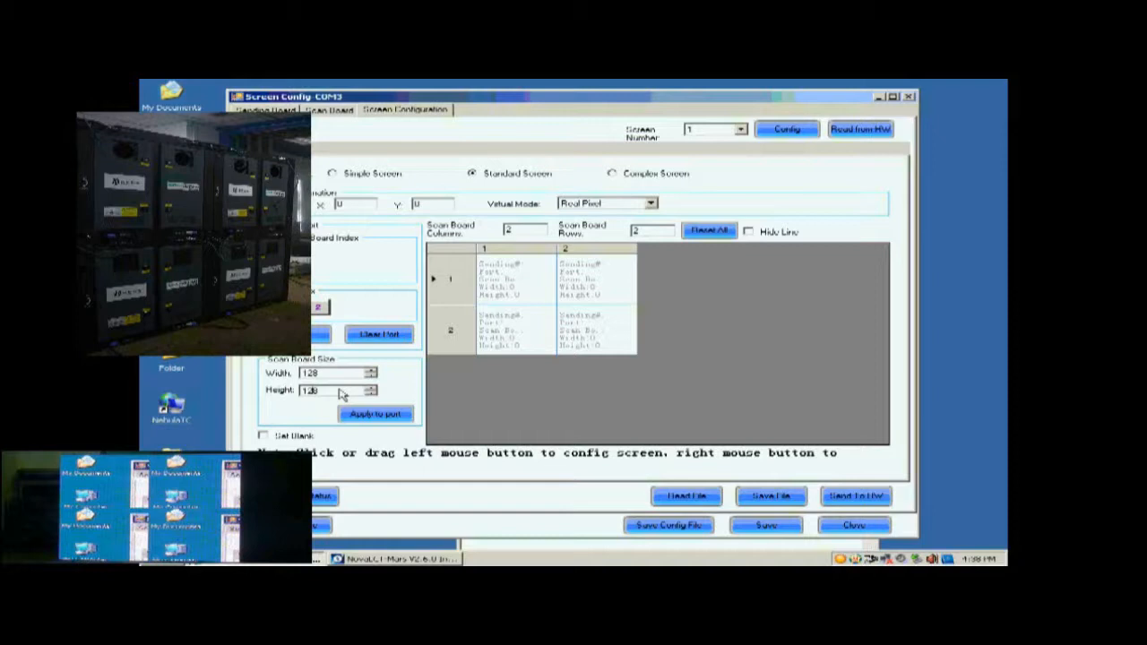
click(584, 283)
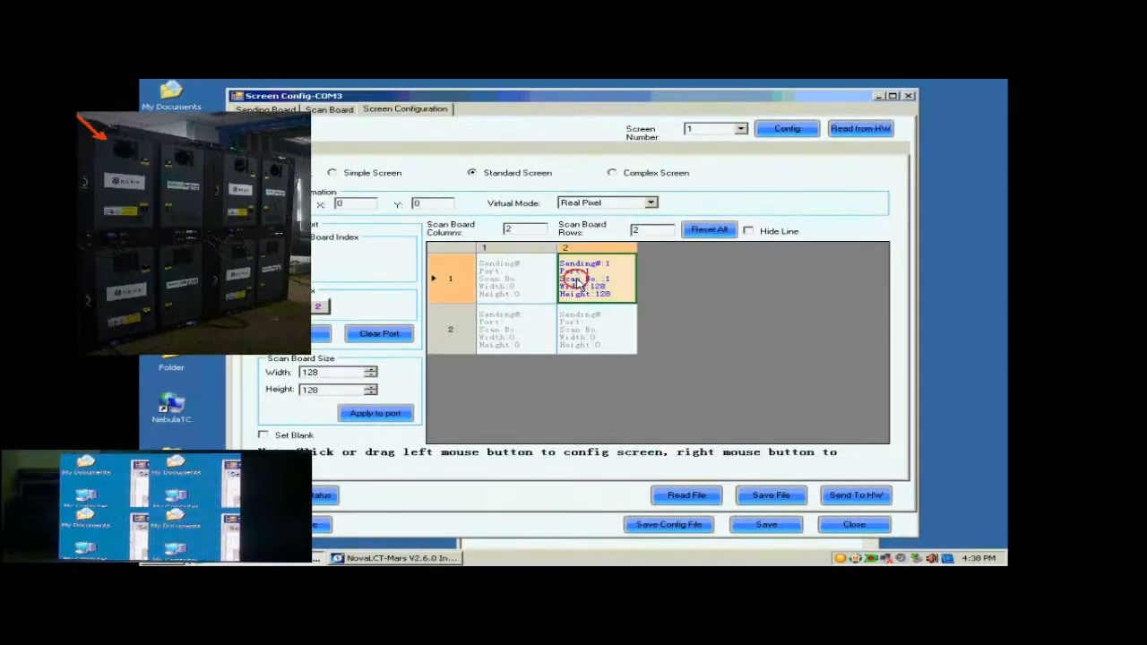
click(525, 283)
click(527, 322)
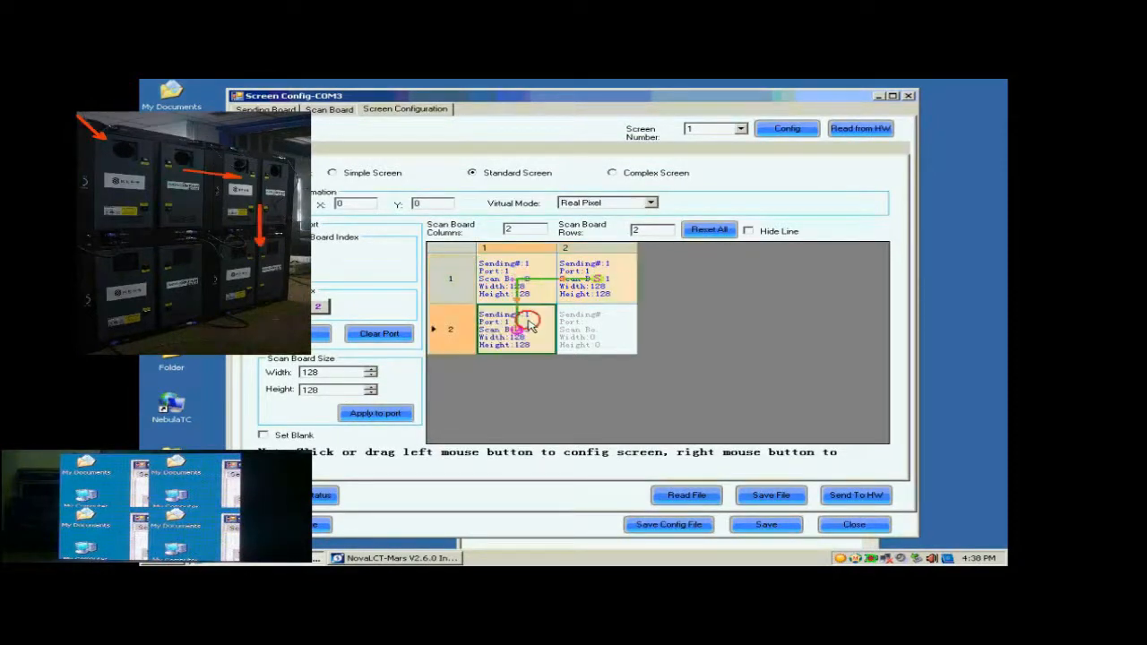
click(609, 339)
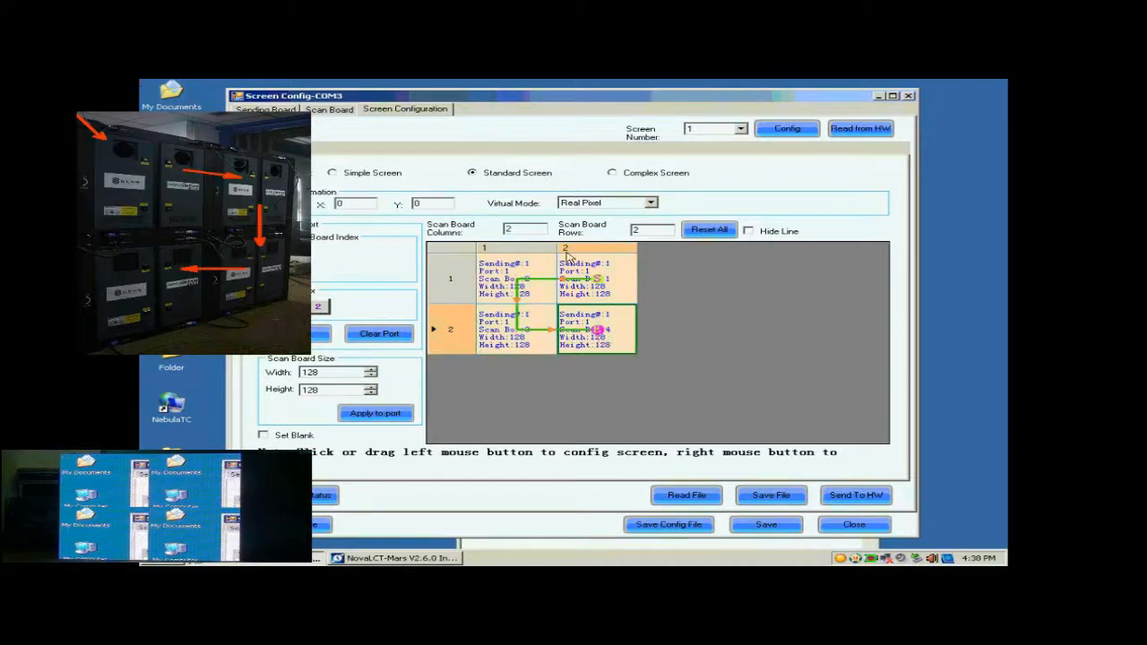
Send the screen connection information to the hardware and save it there.
click(846, 498)
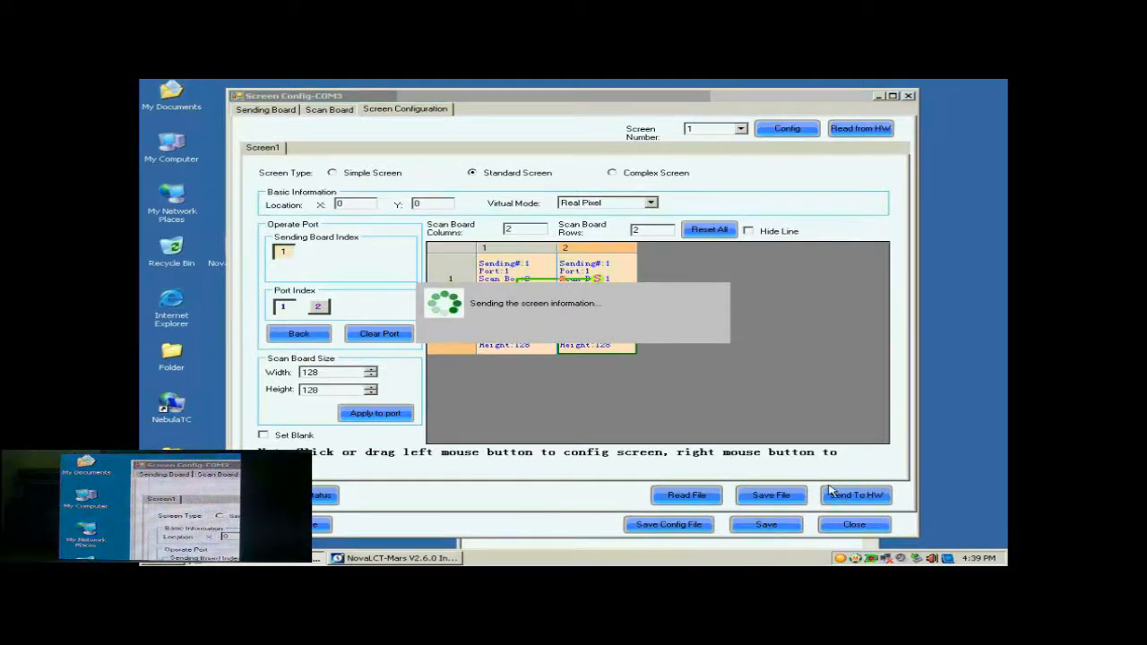
click(590, 331)
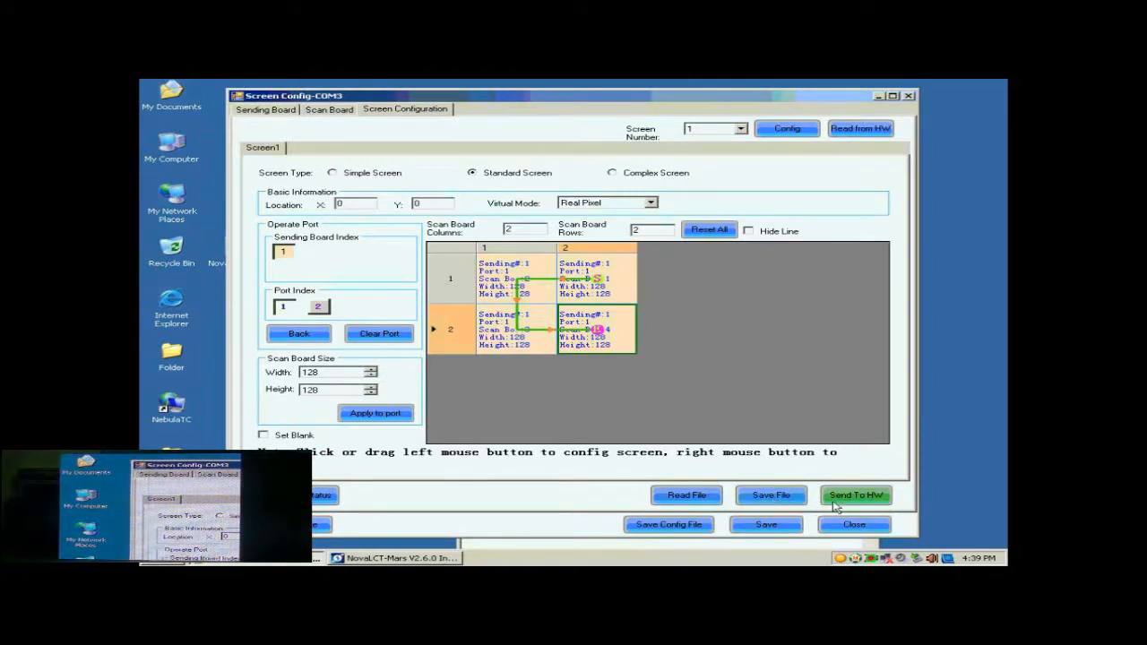
click(786, 528)
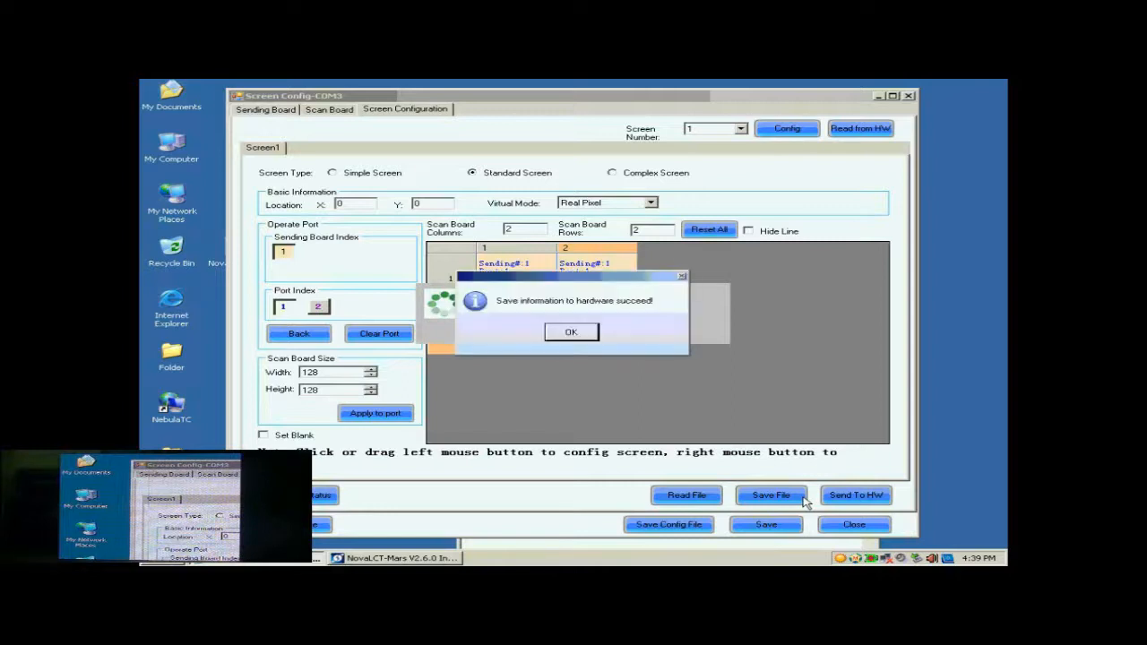
click(592, 333)
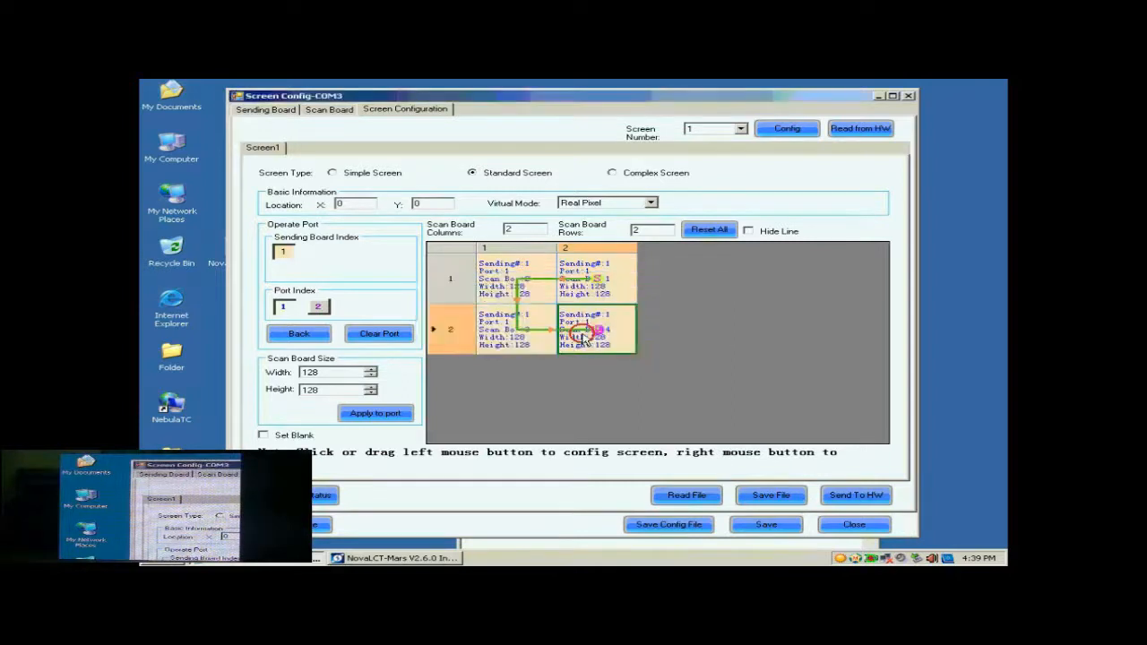
Save the system profile to the Desktop as "buckup data" and close the screen configuration.
click(672, 526)
click(558, 377)
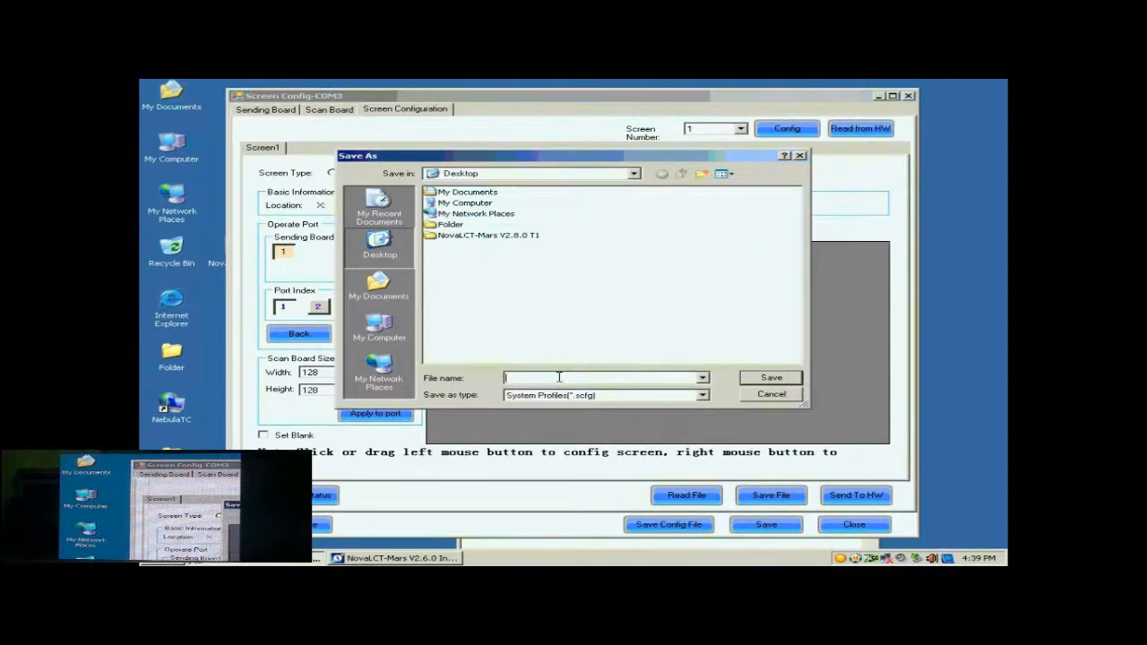
text(buck)
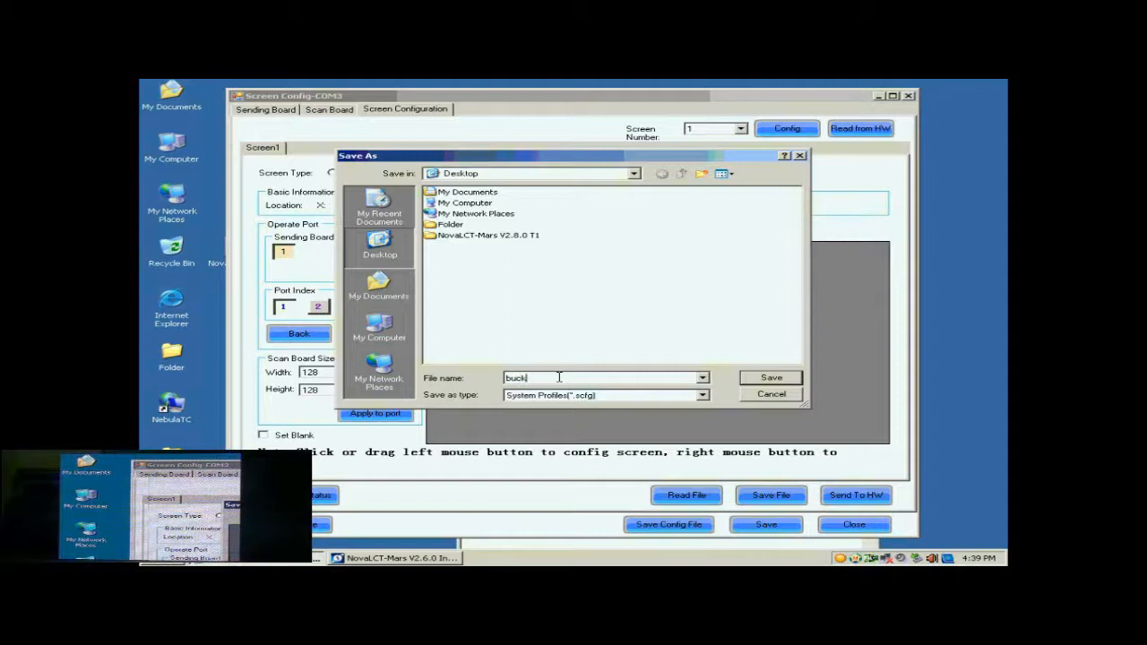
text(up data)
click(761, 378)
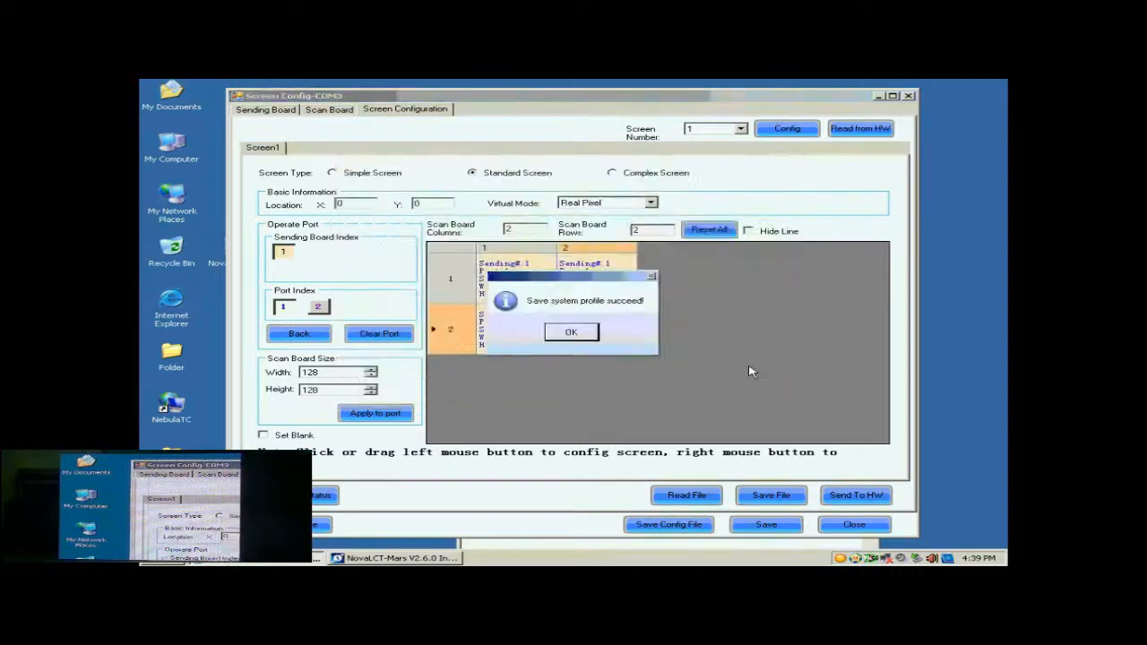
click(573, 333)
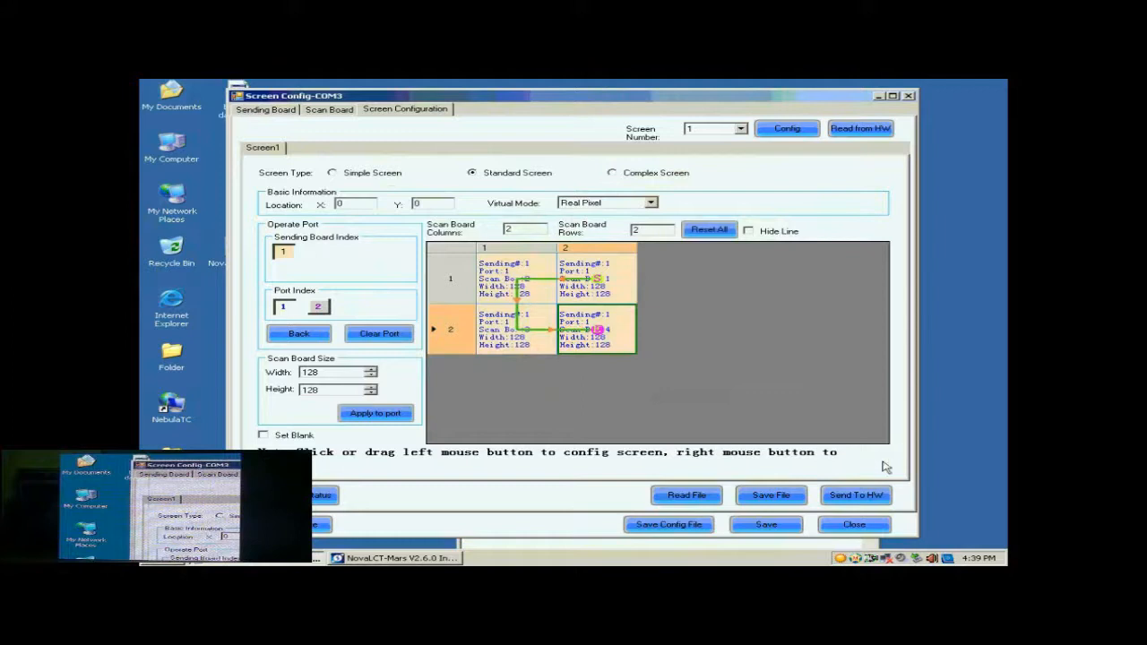
click(858, 526)
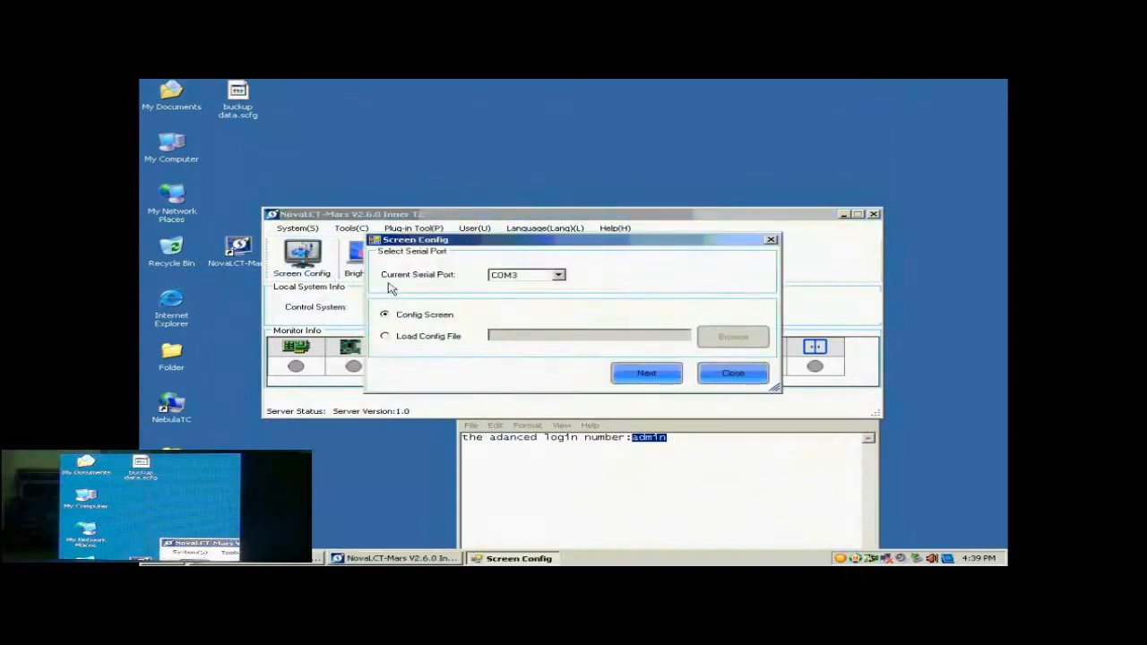
Load the configuration file buckup data.scfg from the Desktop and configure the screen with it.
click(427, 337)
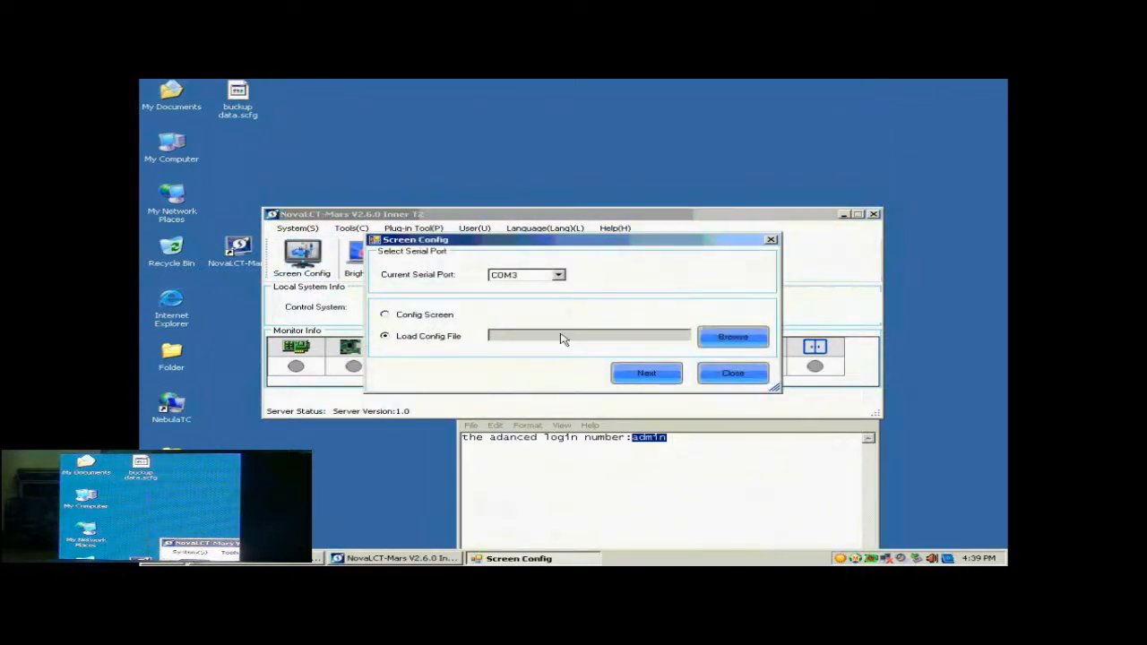
click(714, 335)
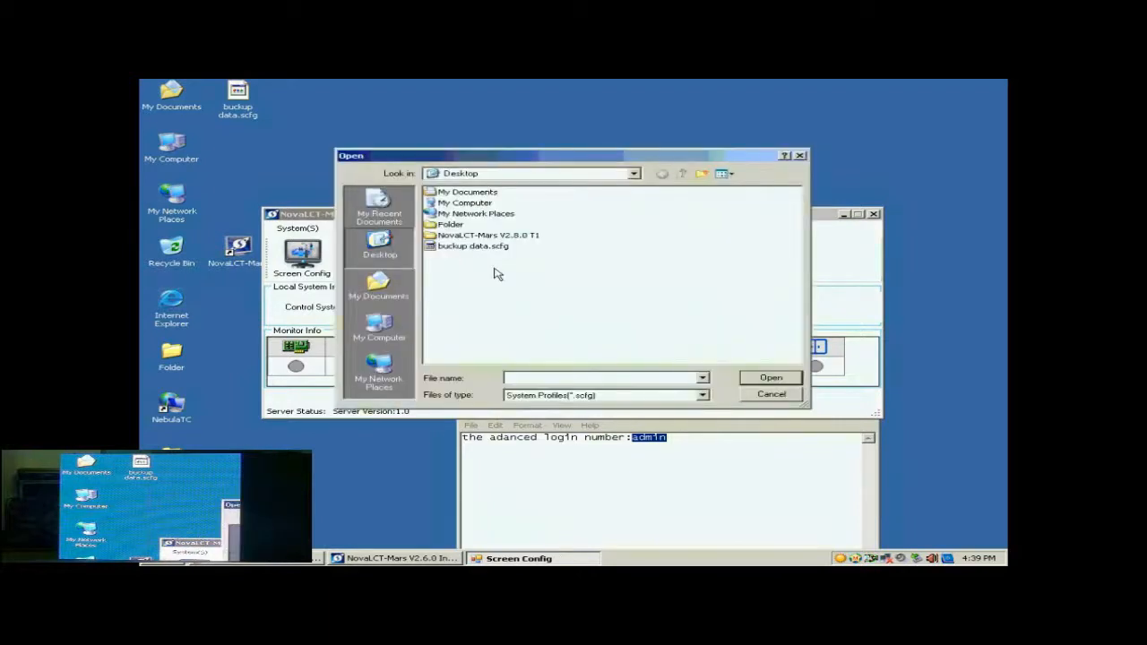
click(477, 247)
click(771, 378)
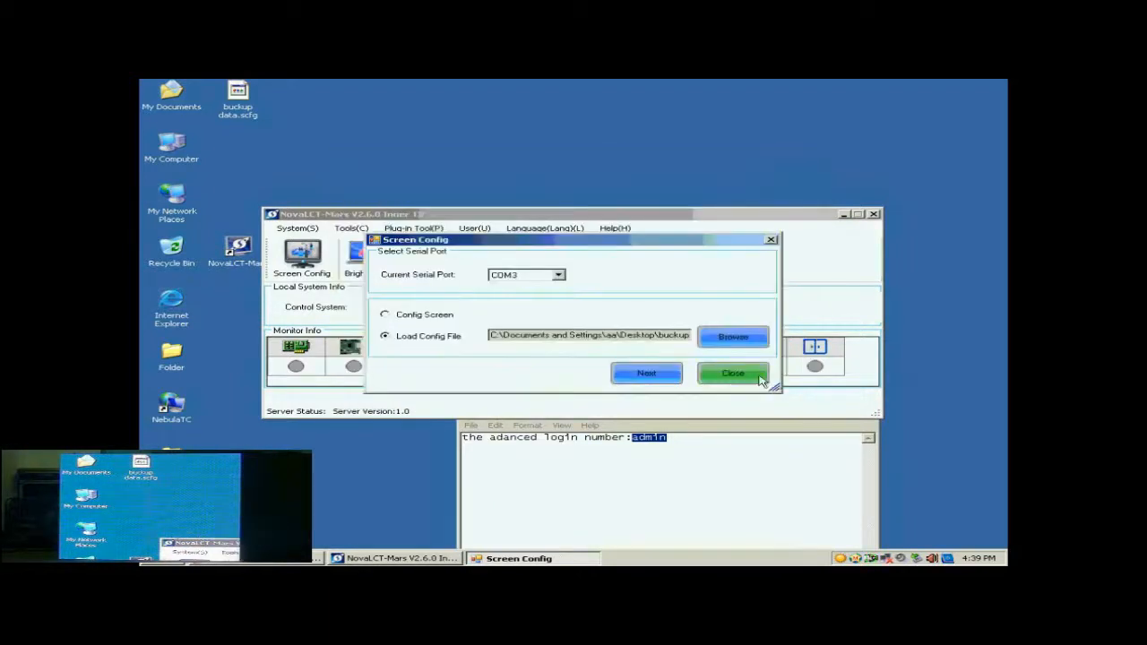
click(647, 374)
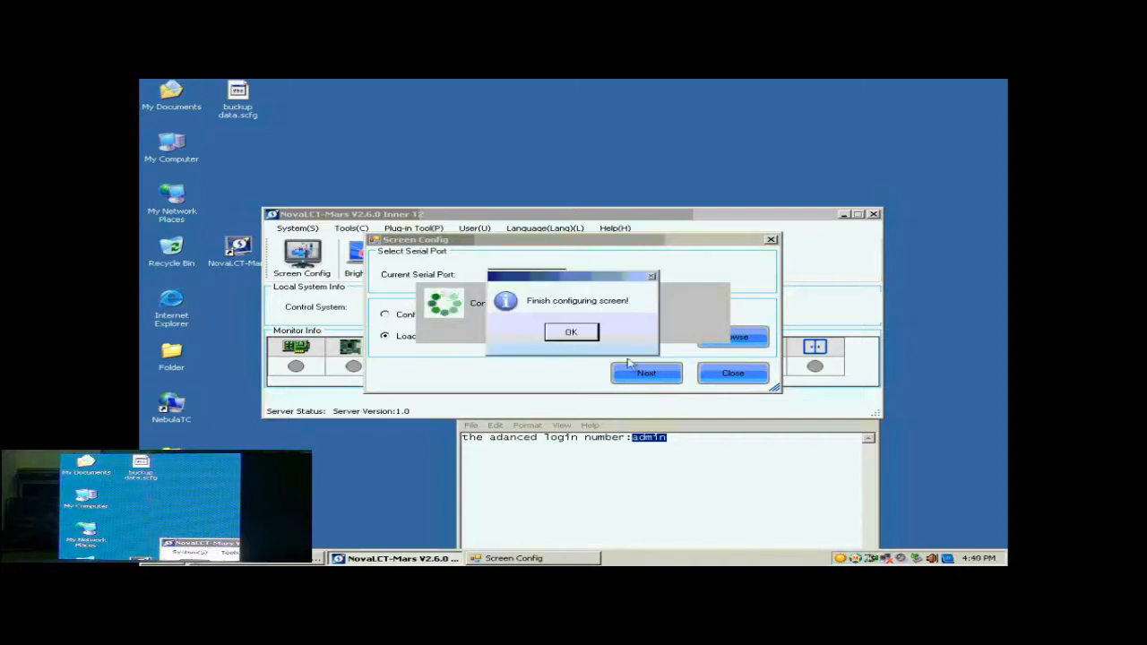
click(580, 333)
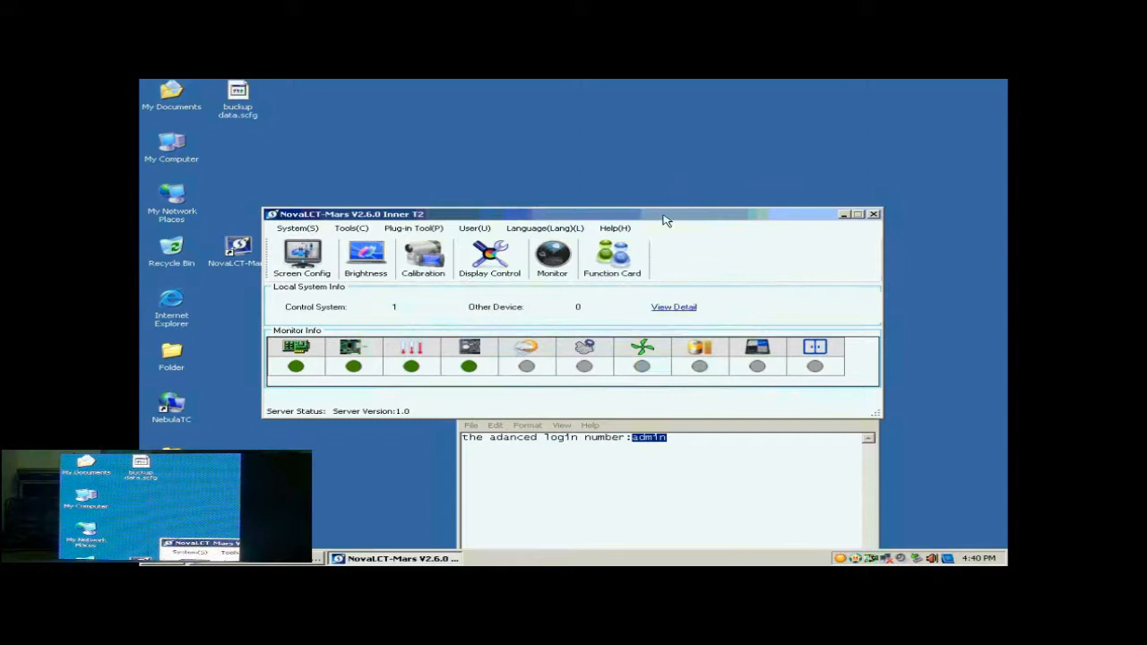